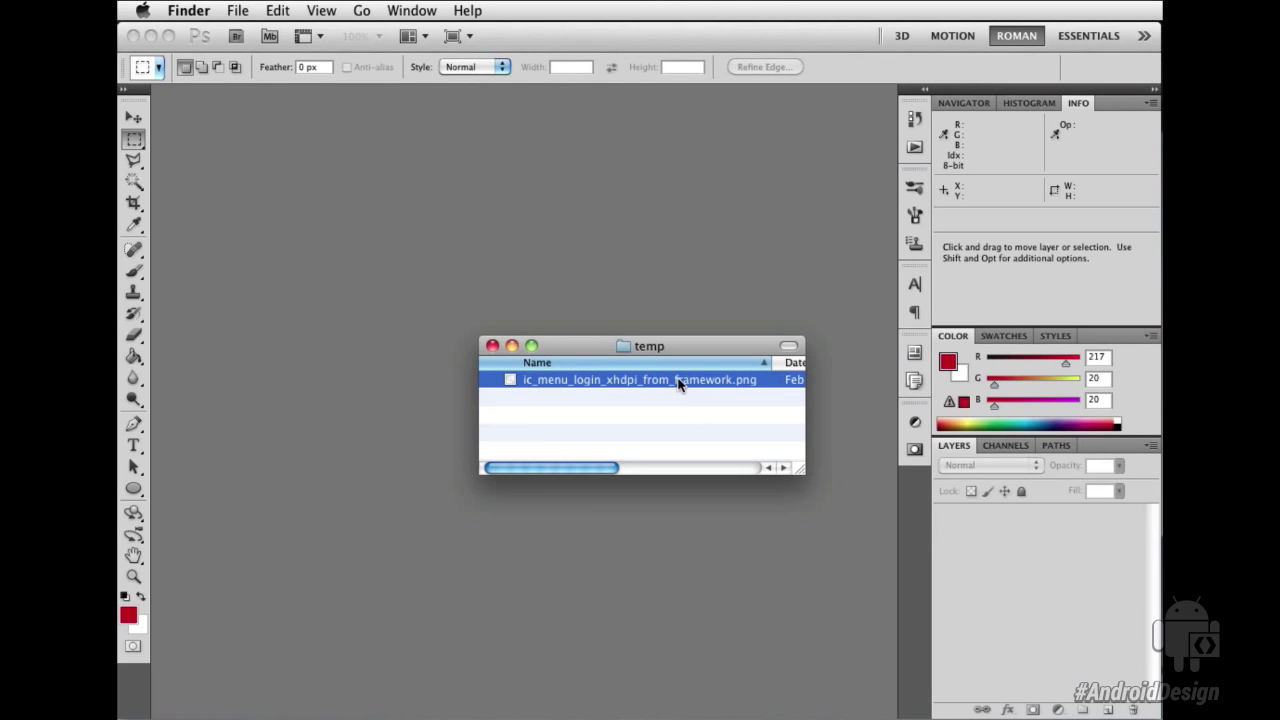
Open the key icon PNG, convert it to RGB Color, and fit it on screen
left_click_drag(678, 384, 640, 285)
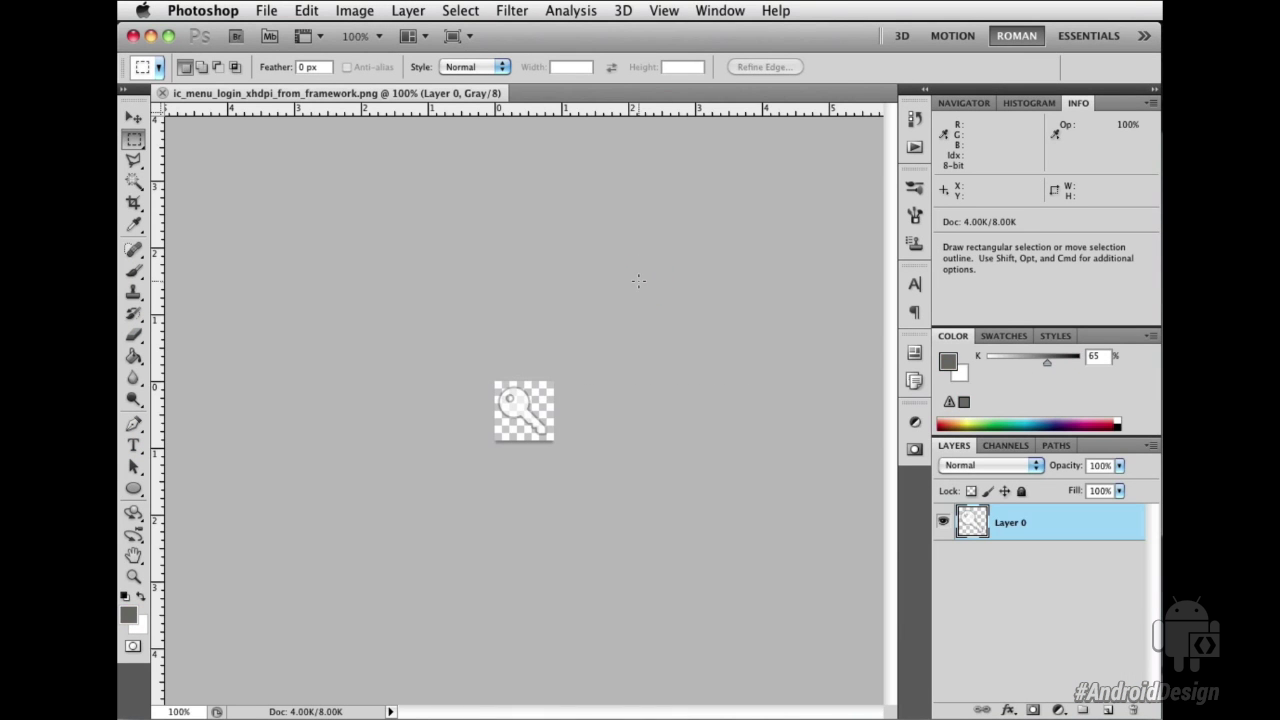
left_click(357, 12)
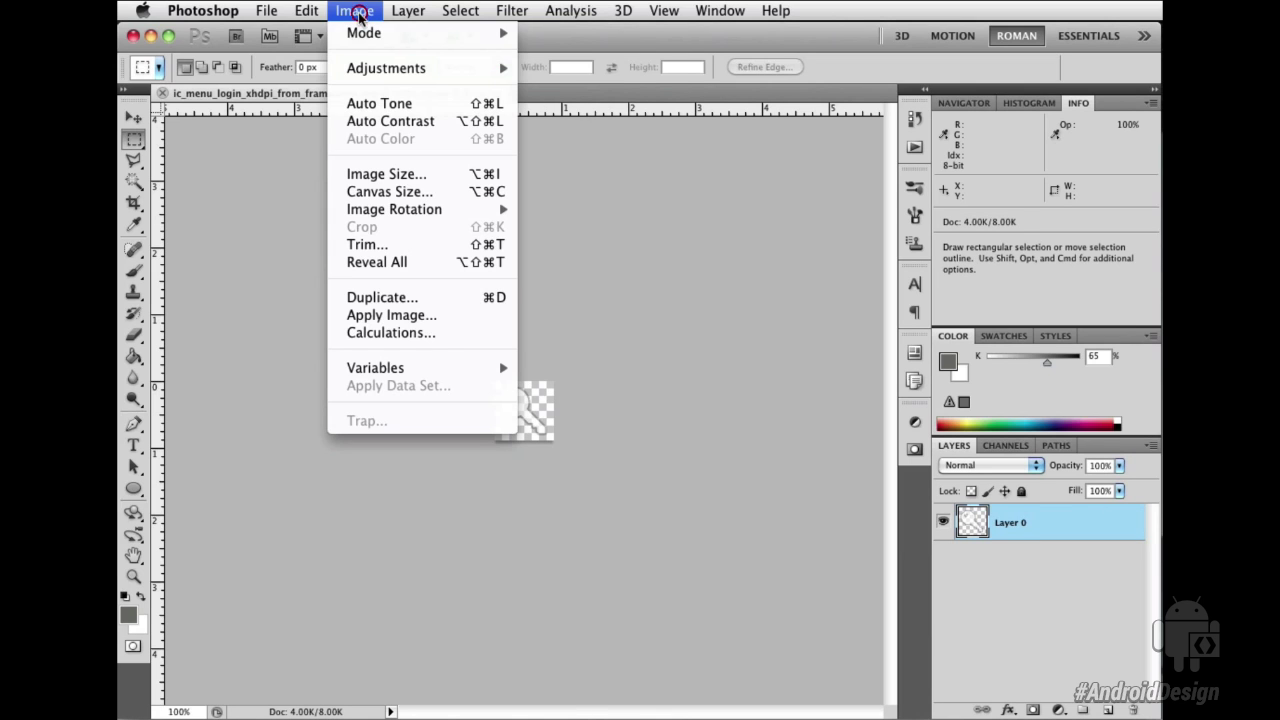
left_click(563, 110)
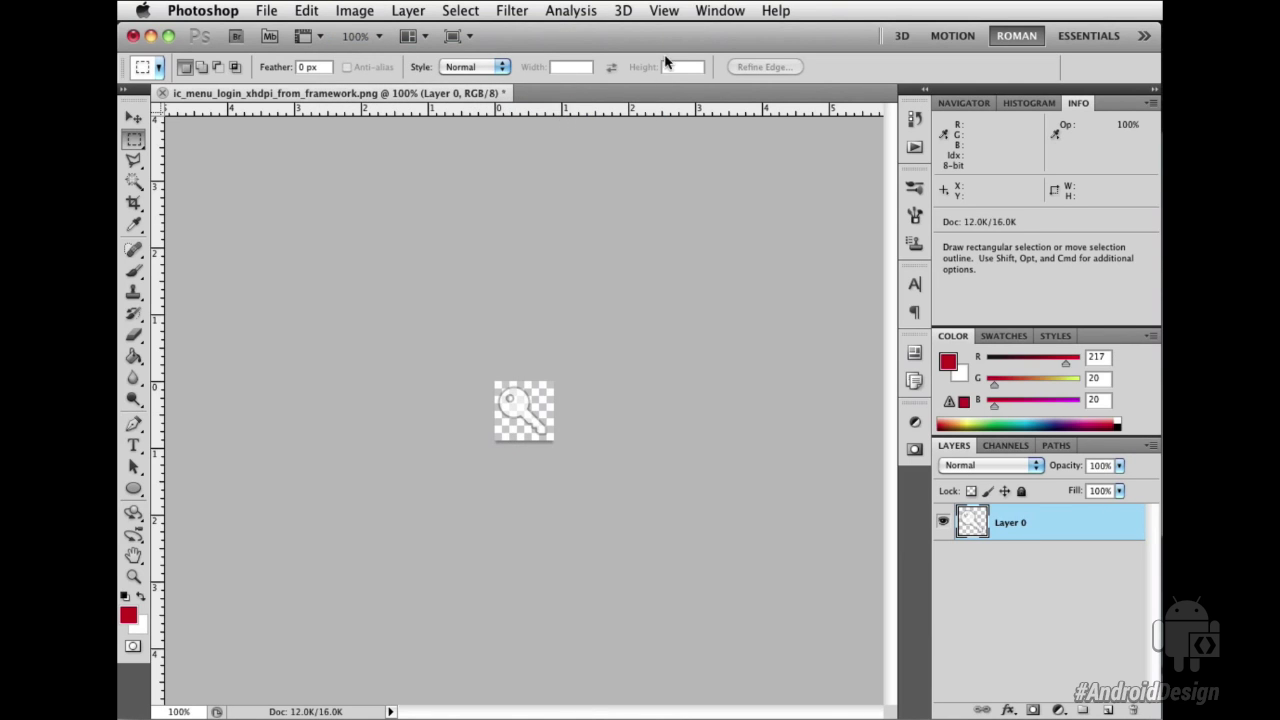
left_click(666, 11)
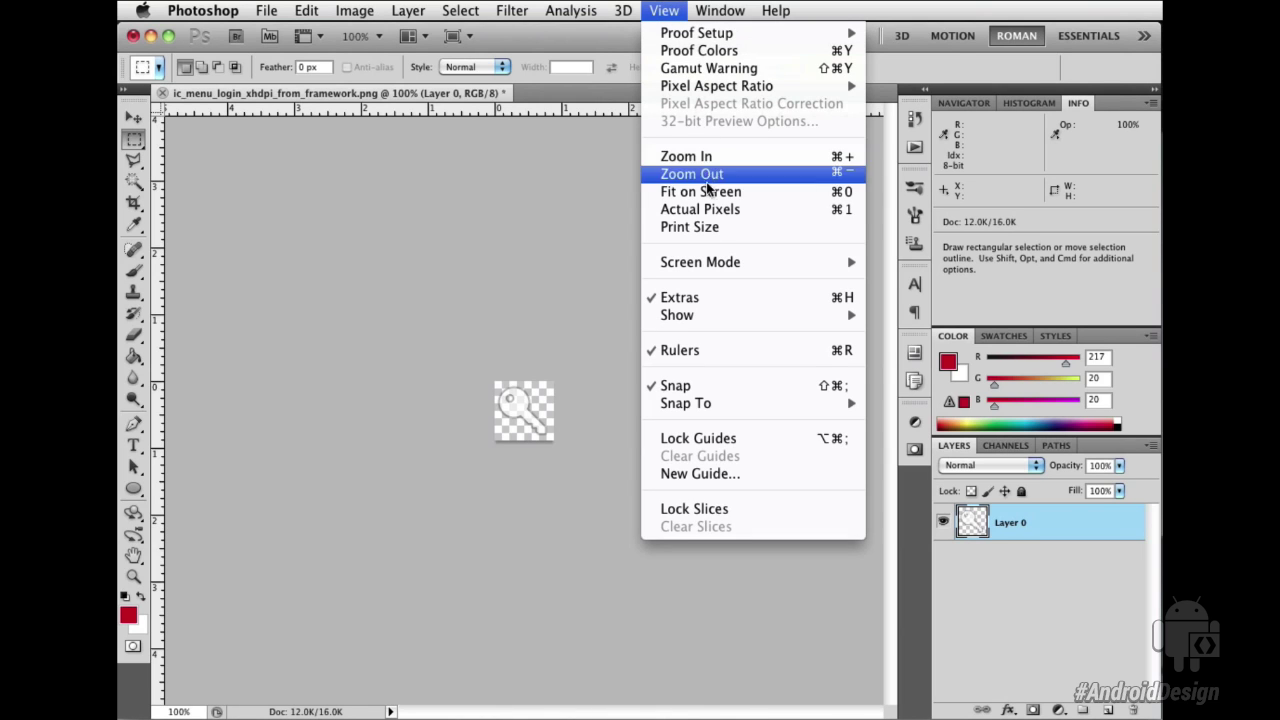
left_click(714, 191)
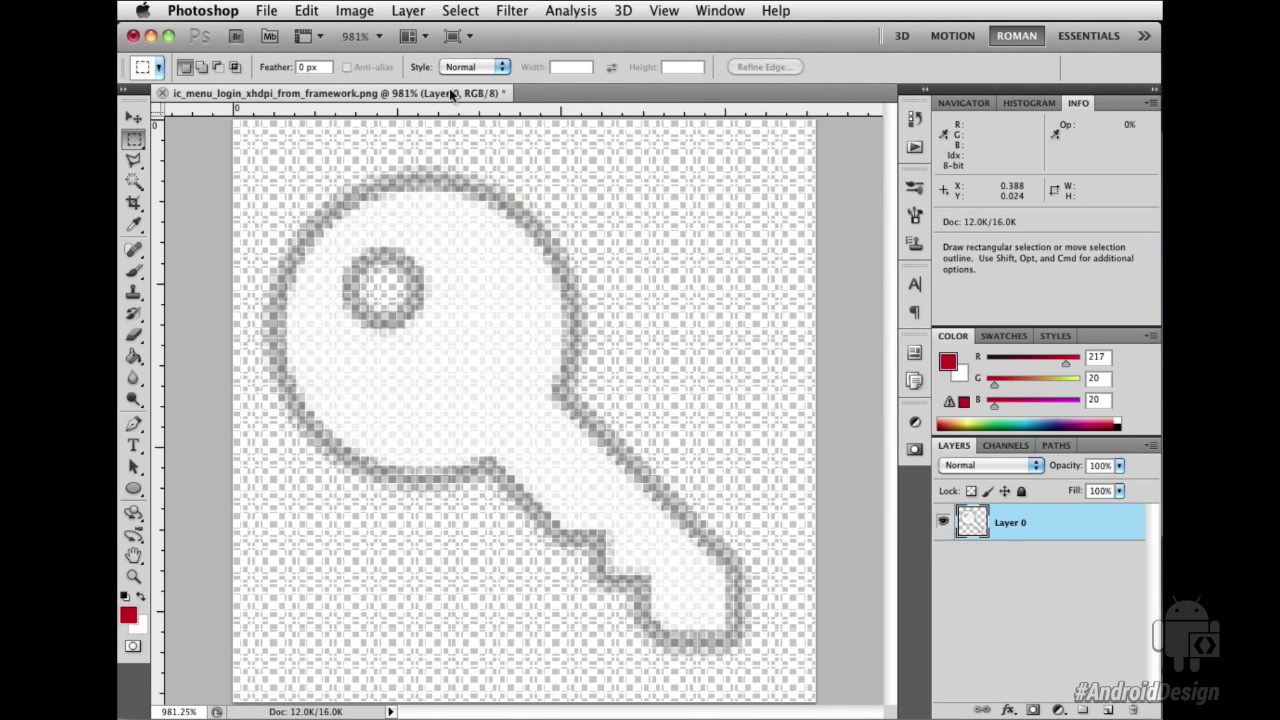
Add a Solid Color fill layer set to pure black
left_click(412, 10)
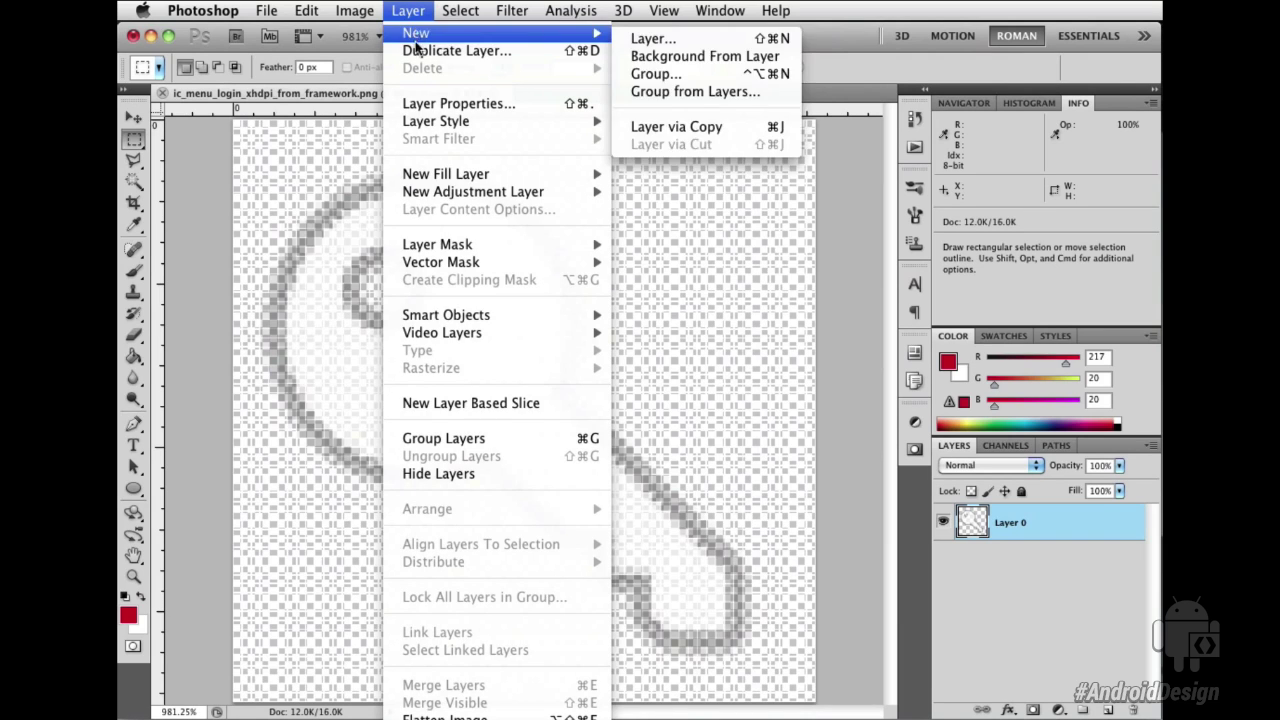
mouse_move(446, 174)
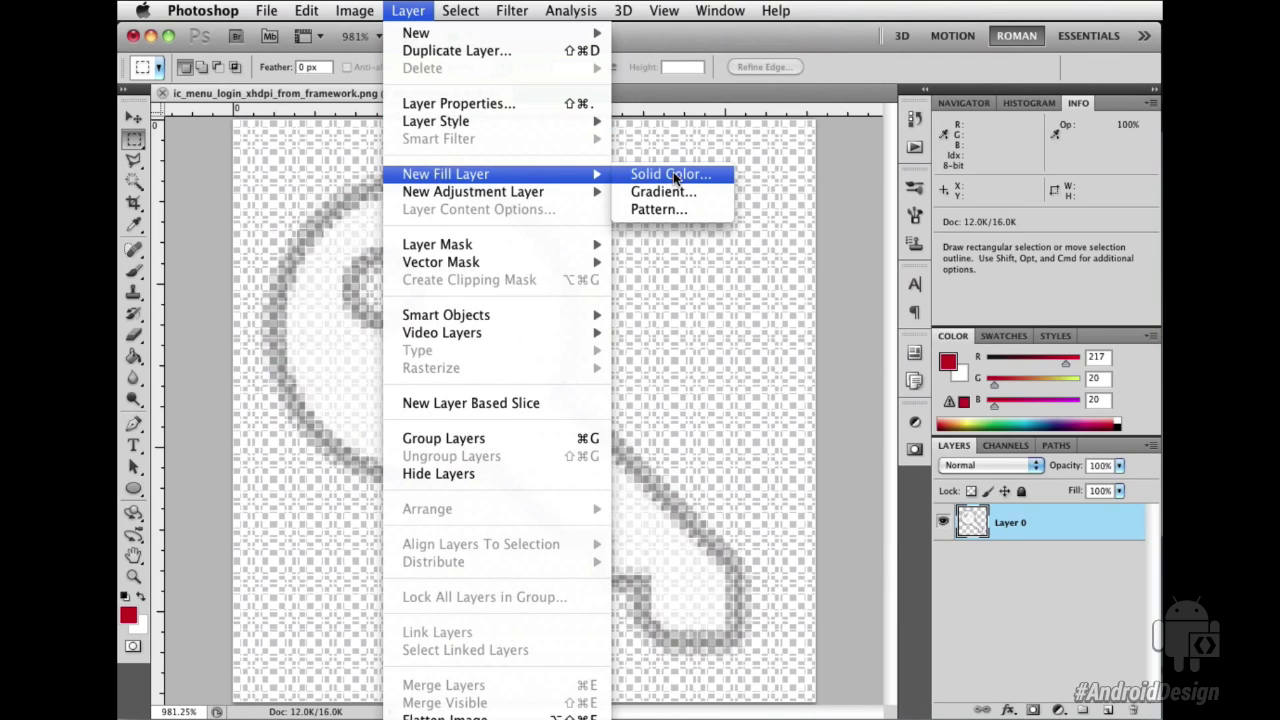
left_click(675, 176)
left_click(938, 452)
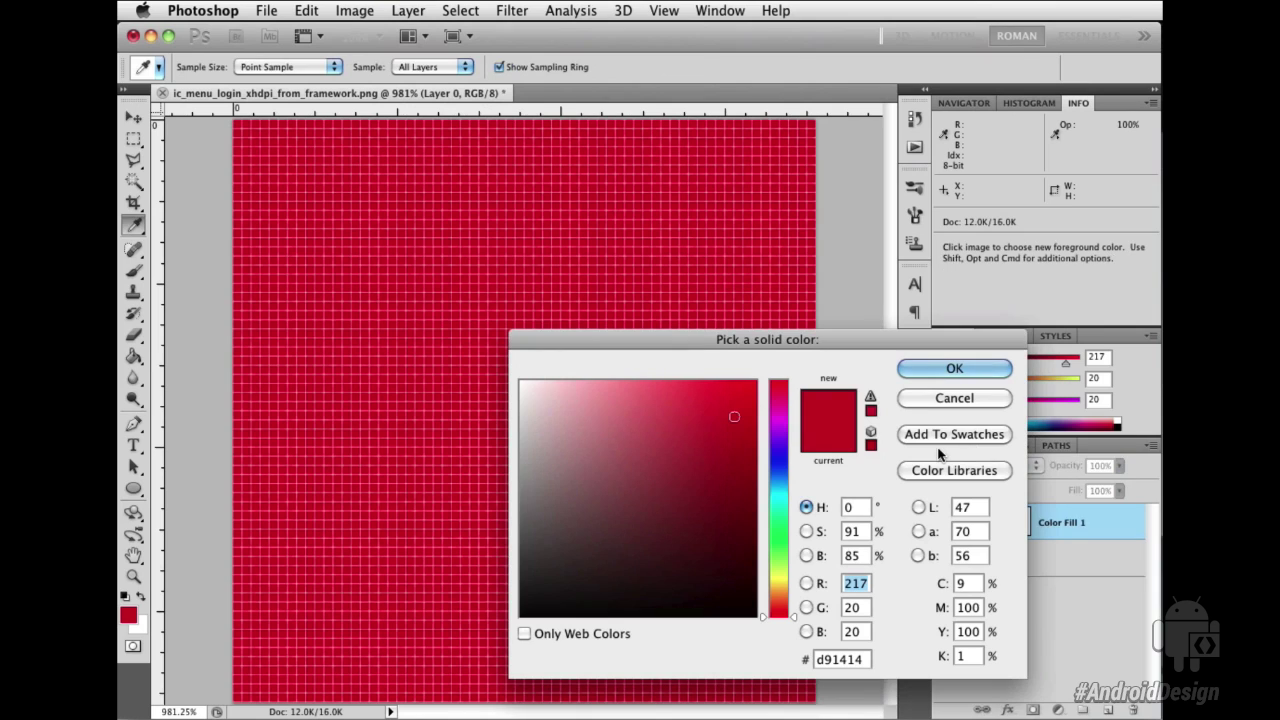
left_click_drag(686, 543, 671, 632)
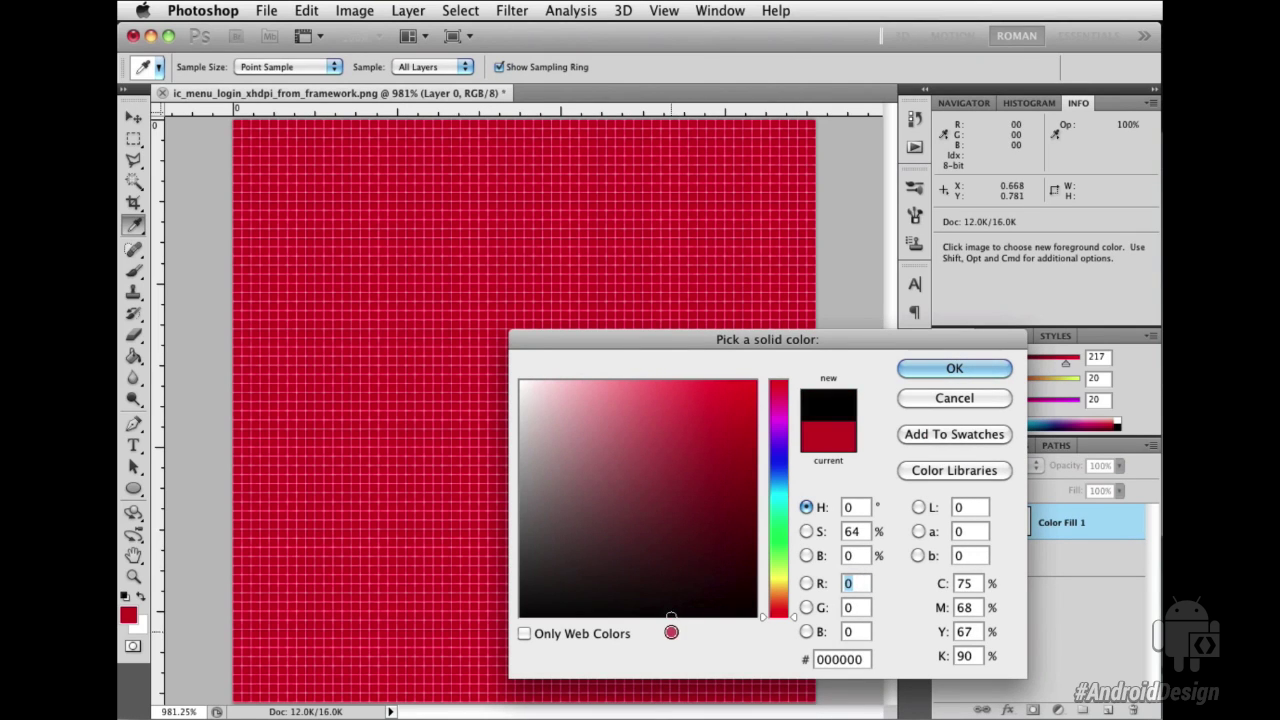
left_click(954, 368)
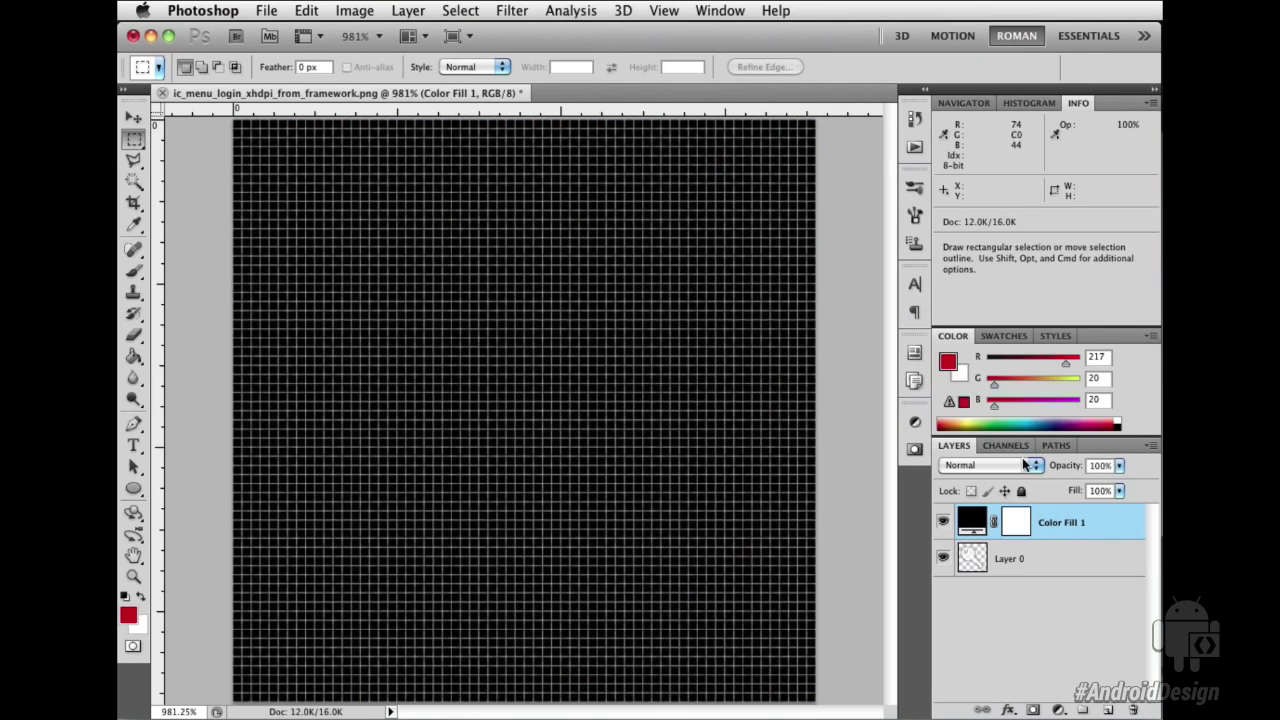
Move Color Fill 1 below Layer 0 and merge the visible layers into one
left_click_drag(1055, 522, 1057, 560)
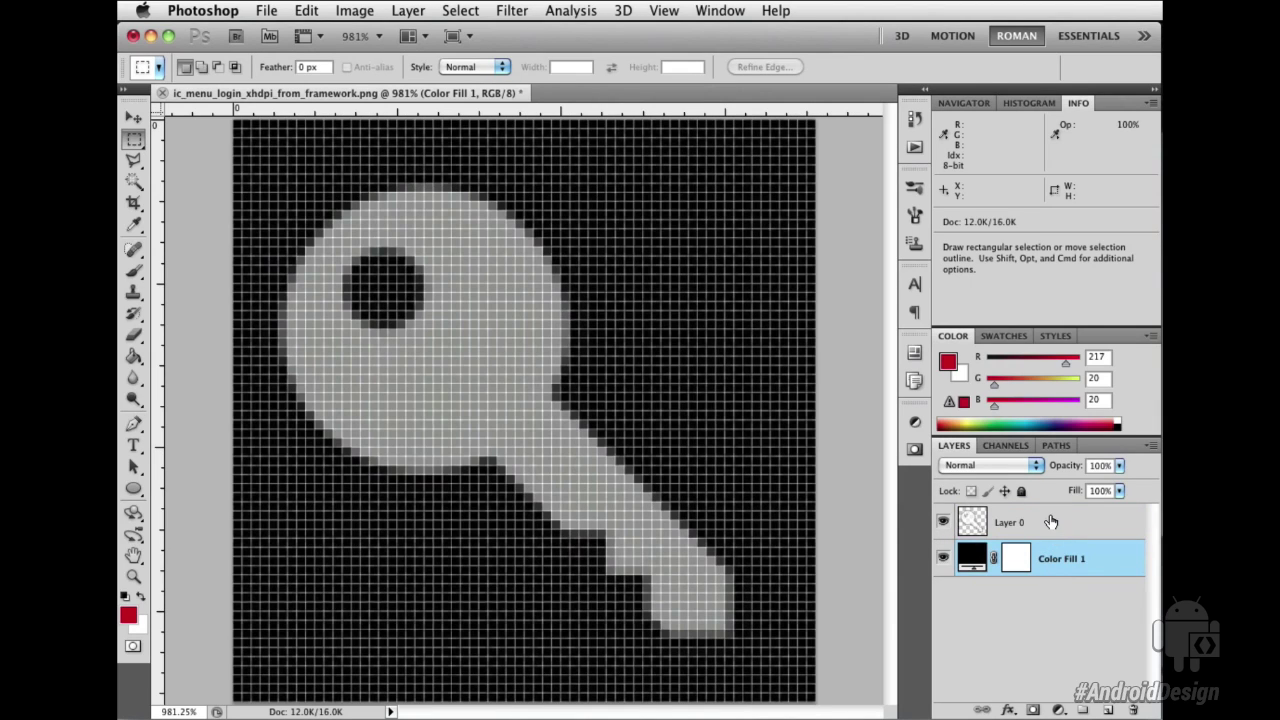
left_click(1051, 521)
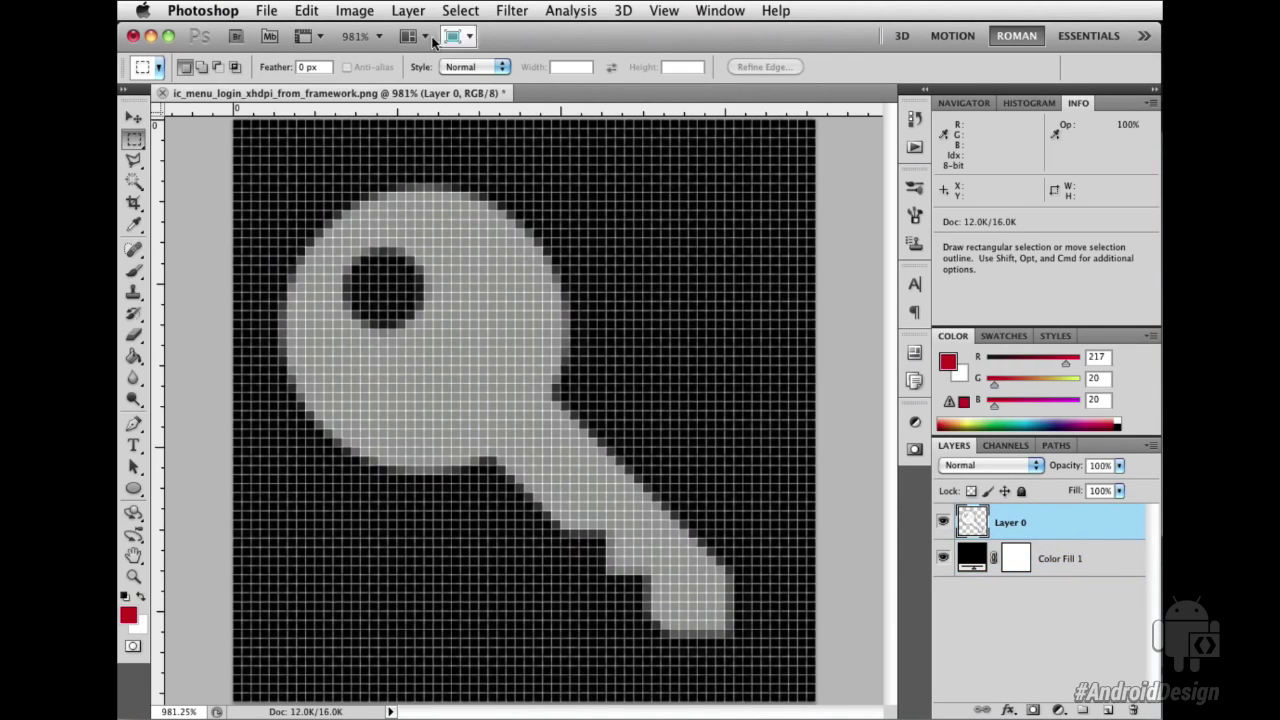
left_click(408, 10)
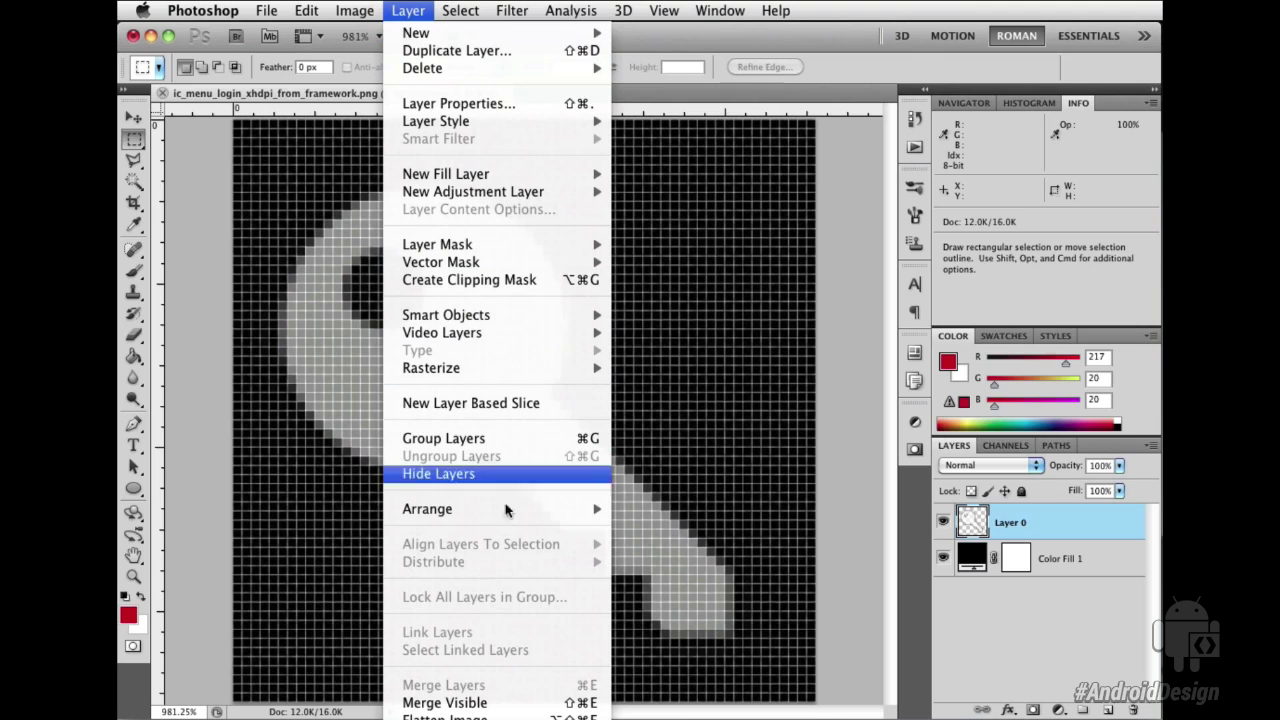
left_click(518, 705)
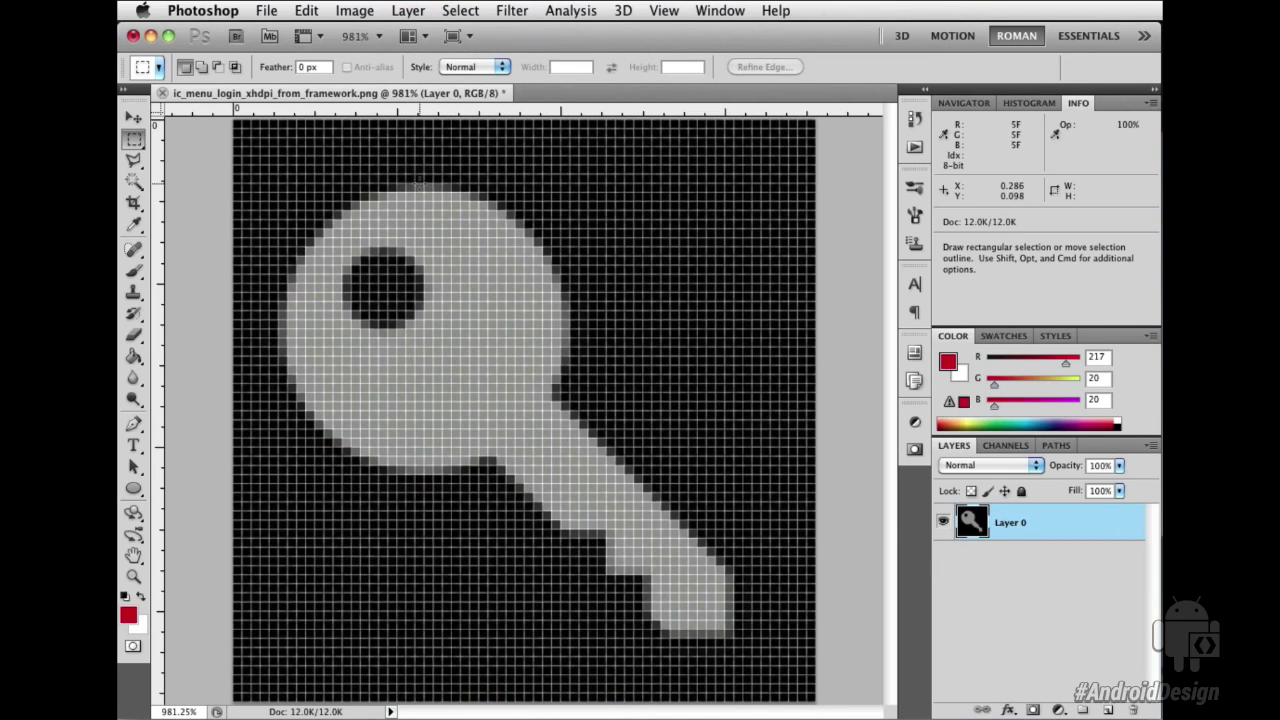
In Curves, set the black point on the background and the white point on the key
left_click(354, 10)
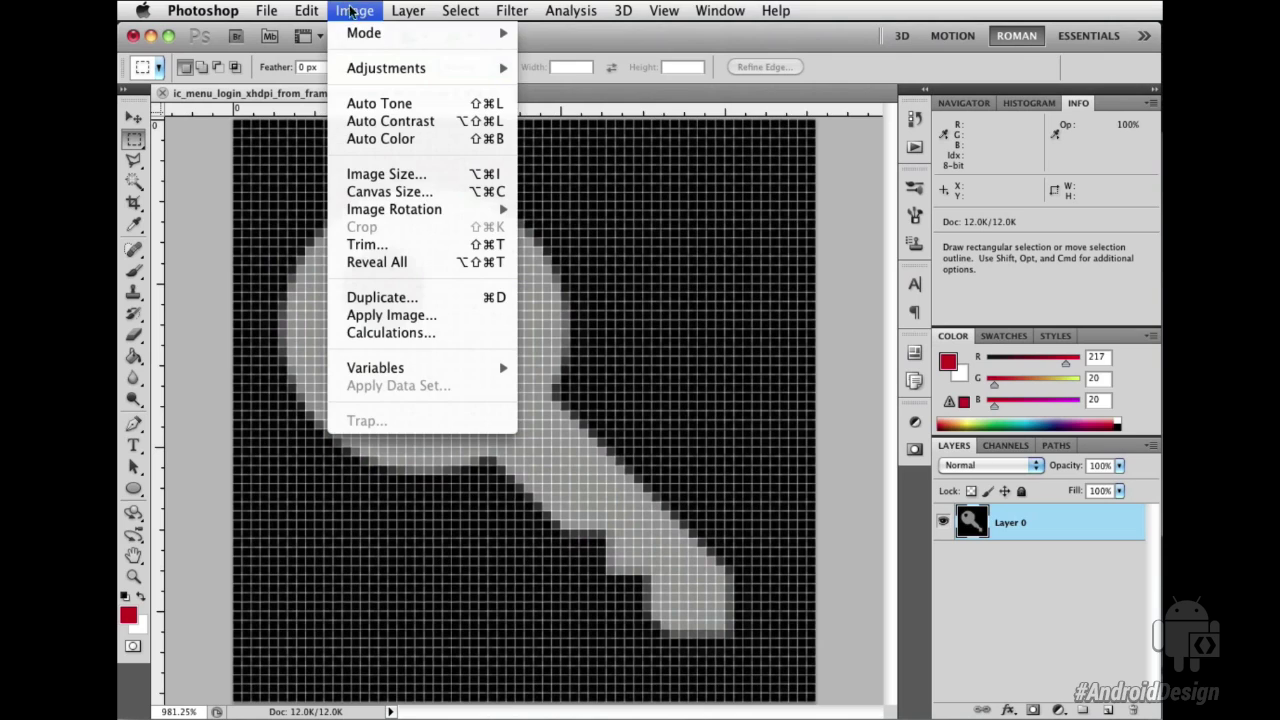
mouse_move(386, 68)
left_click(590, 104)
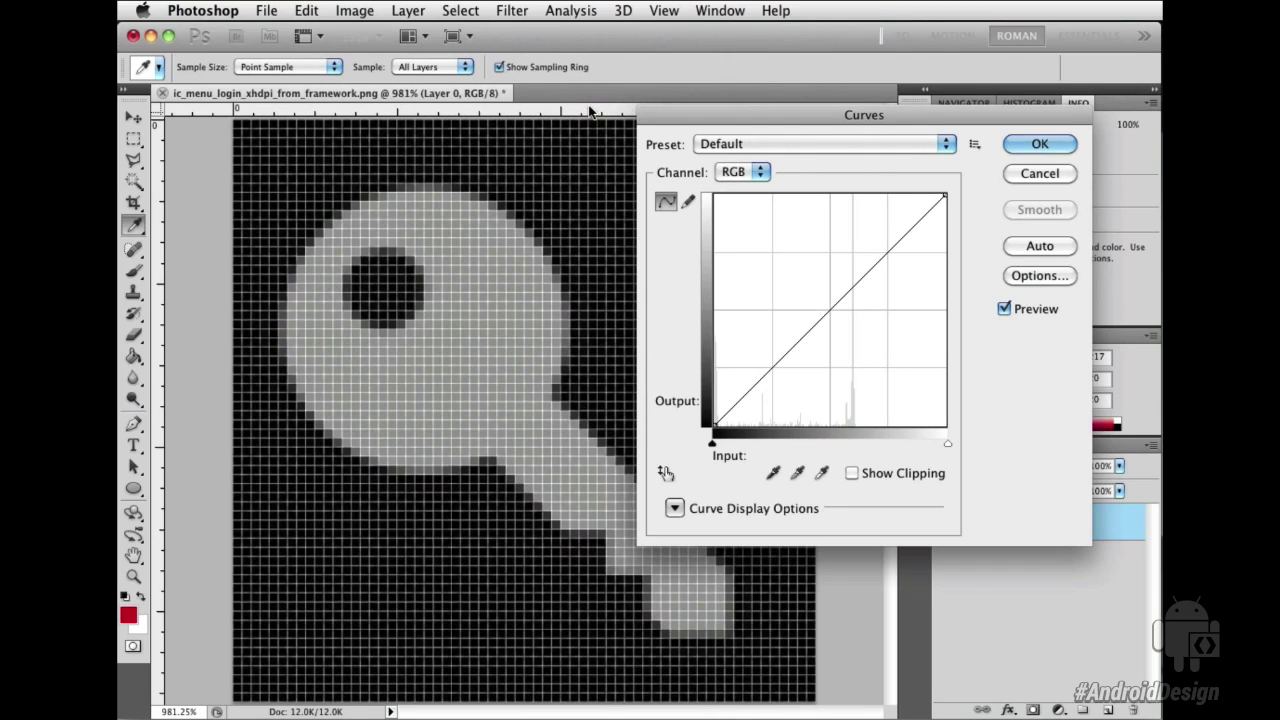
left_click(773, 472)
left_click(617, 348)
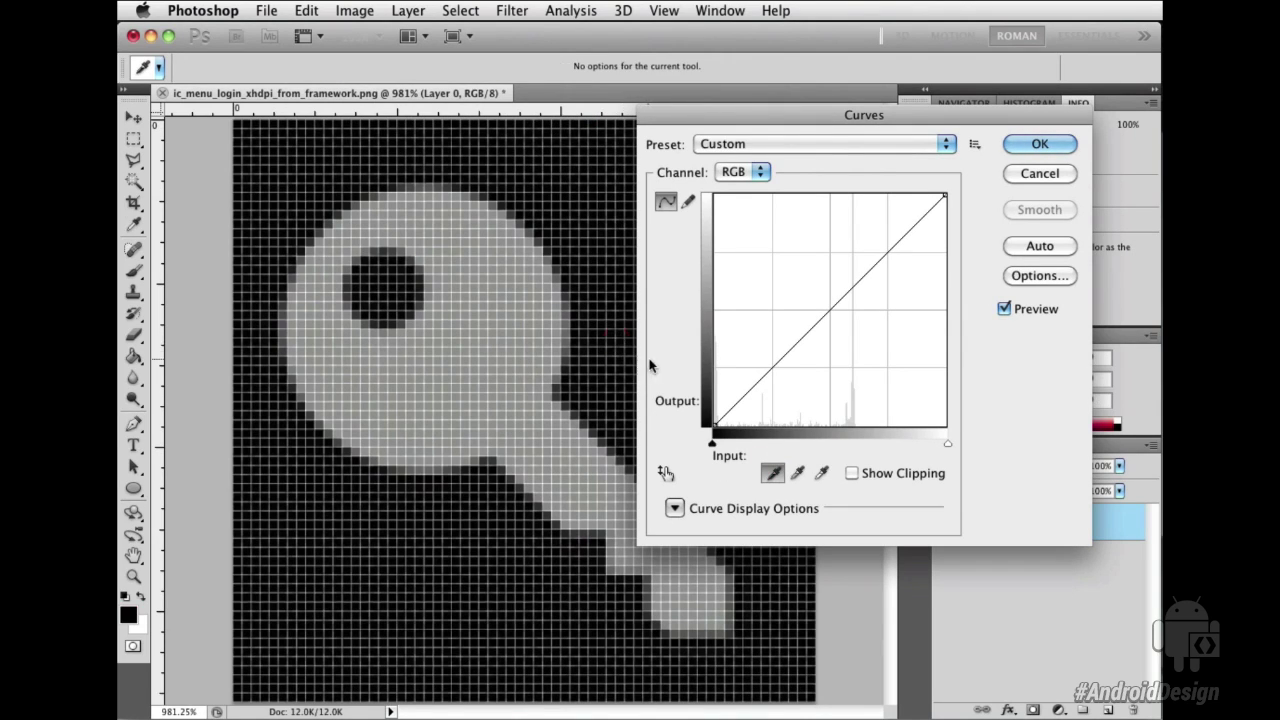
left_click(821, 472)
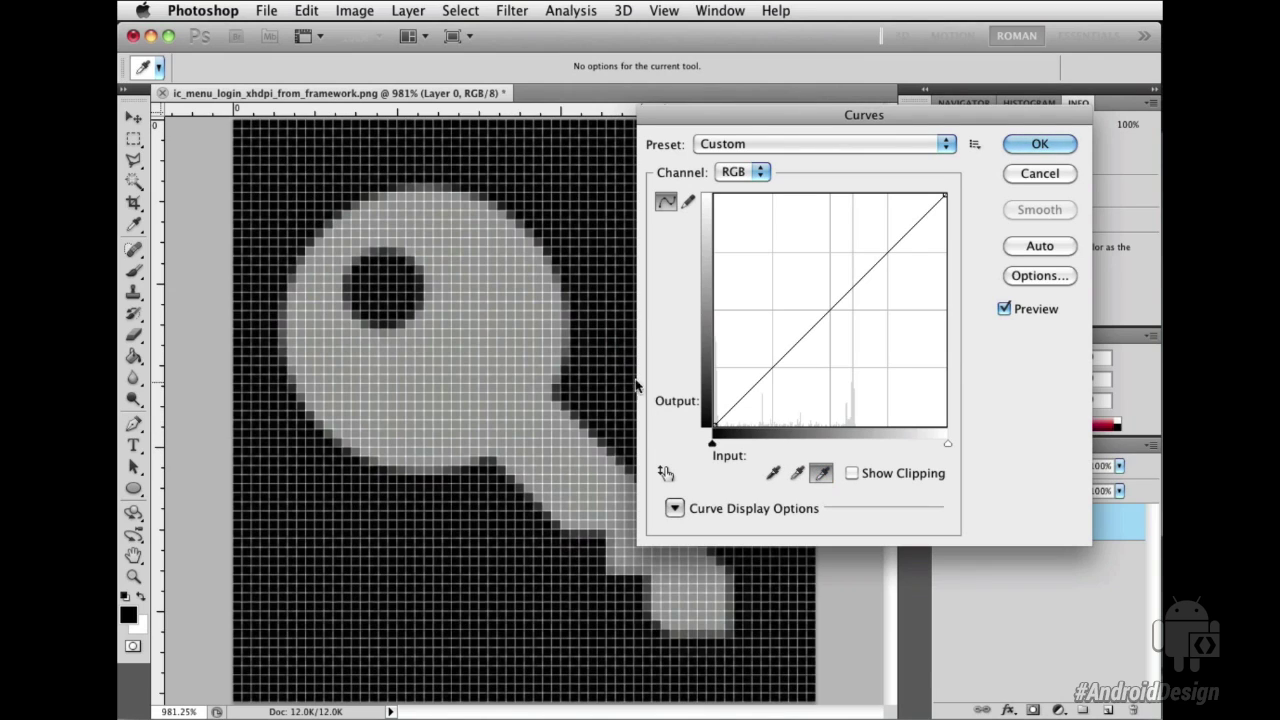
left_click(508, 358)
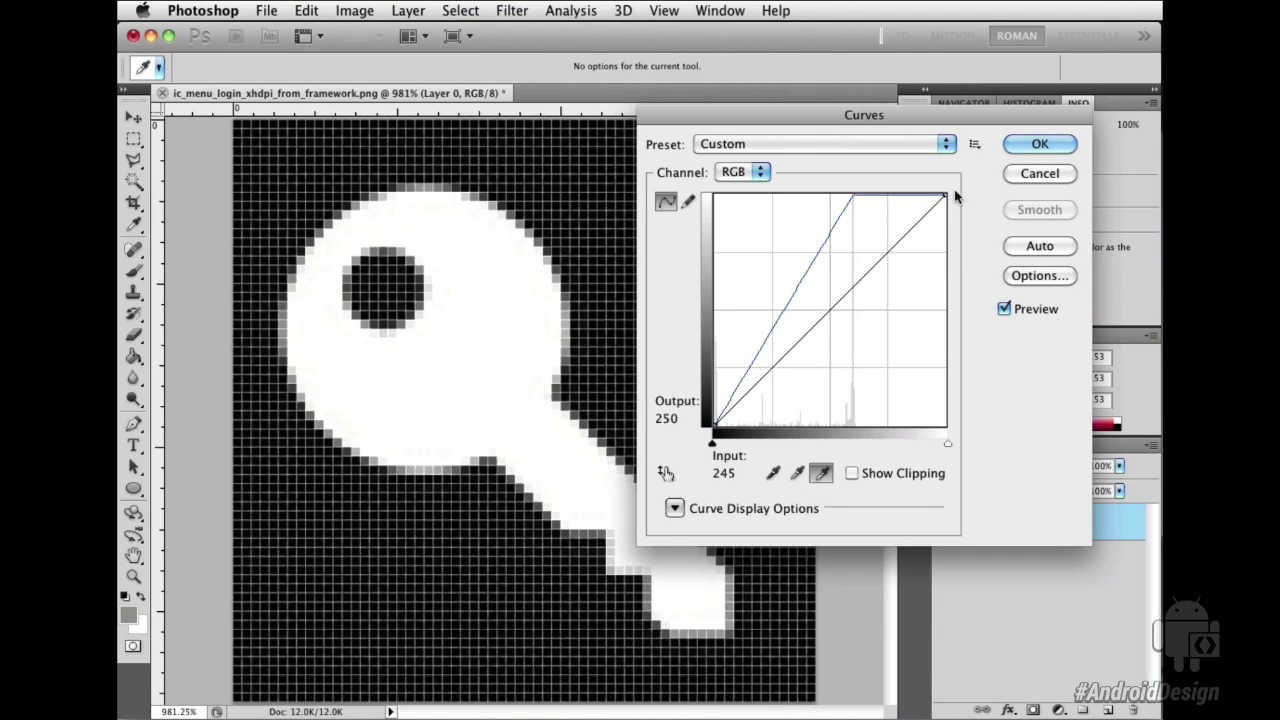
Apply the Curves adjustment, then select and copy the entire image
left_click(1019, 148)
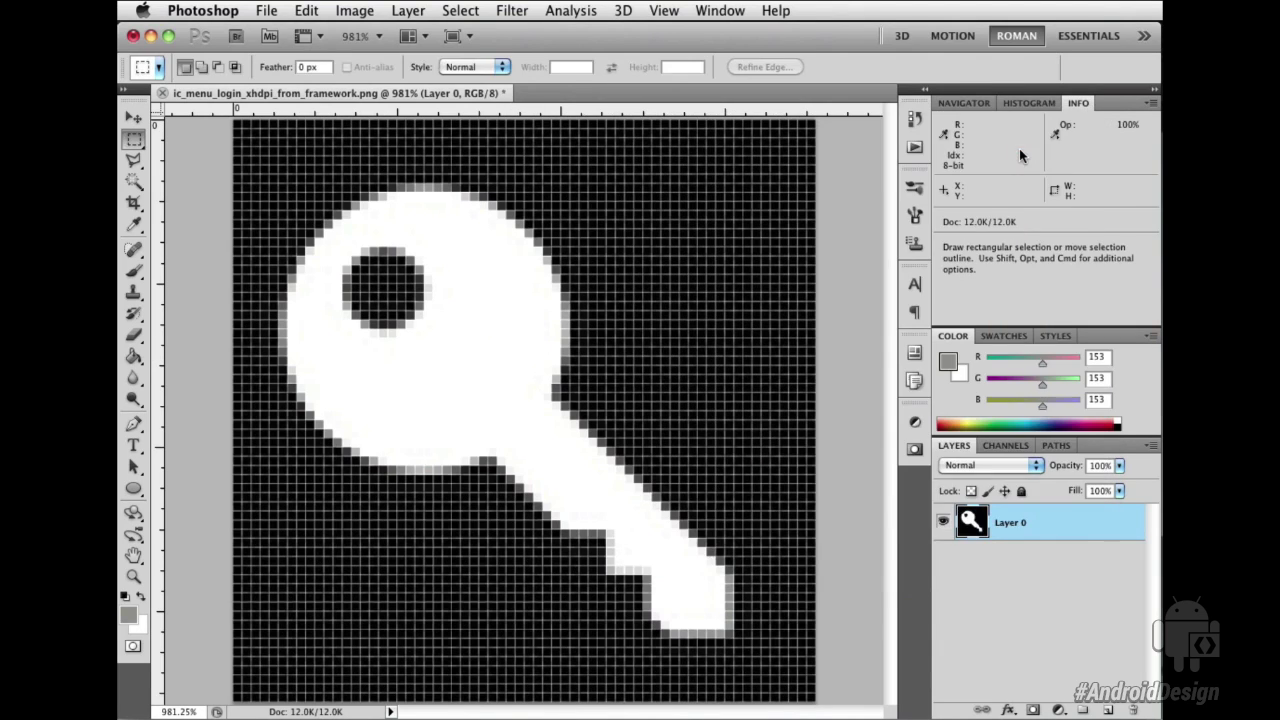
left_click(477, 17)
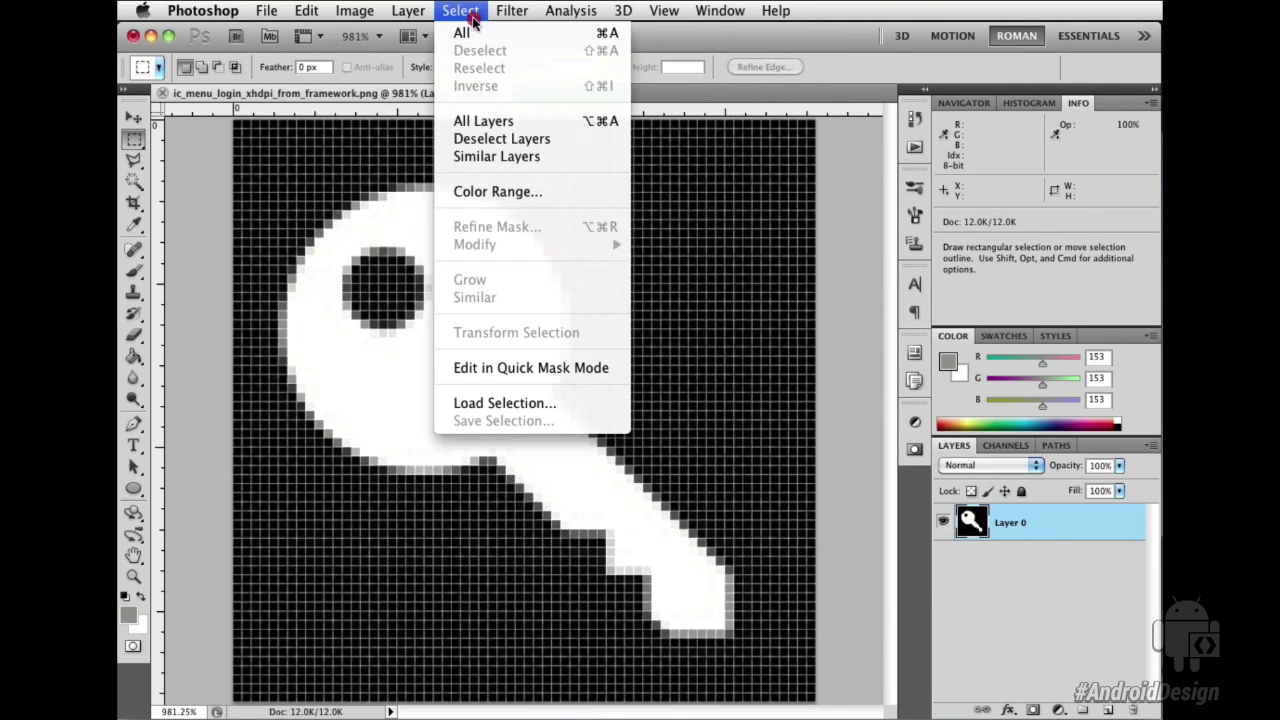
left_click(473, 33)
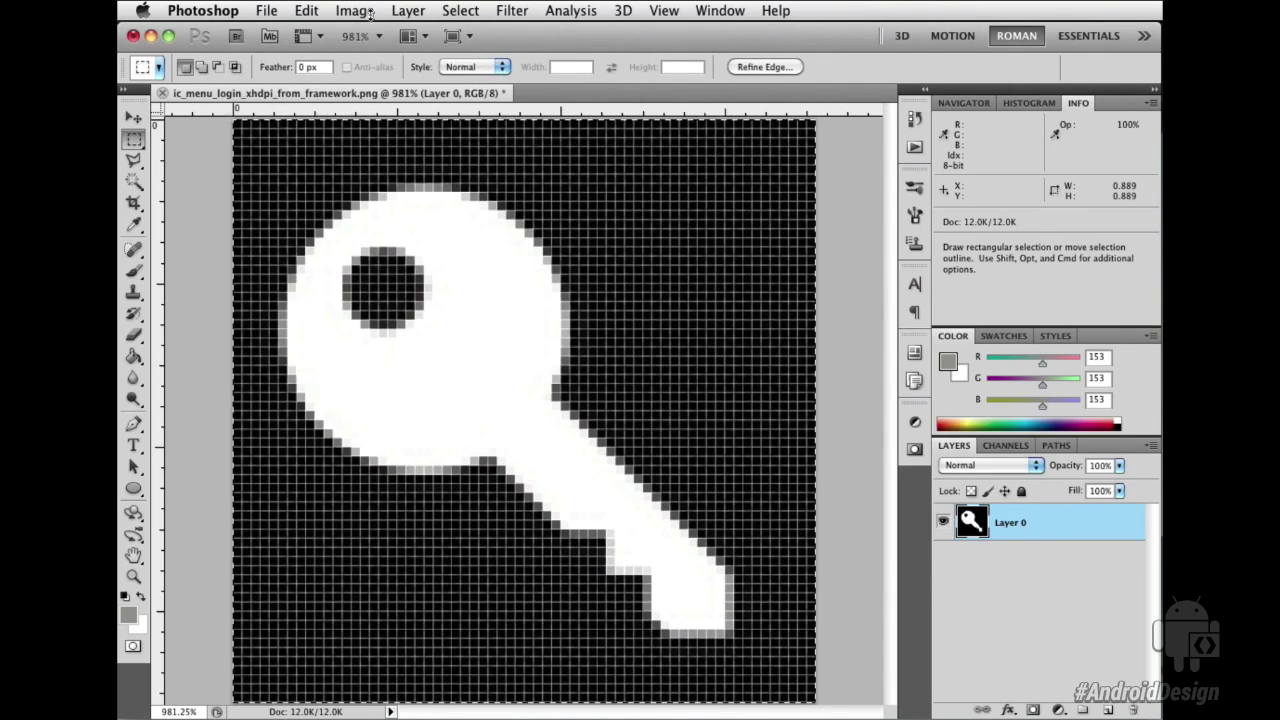
left_click(306, 10)
left_click(335, 158)
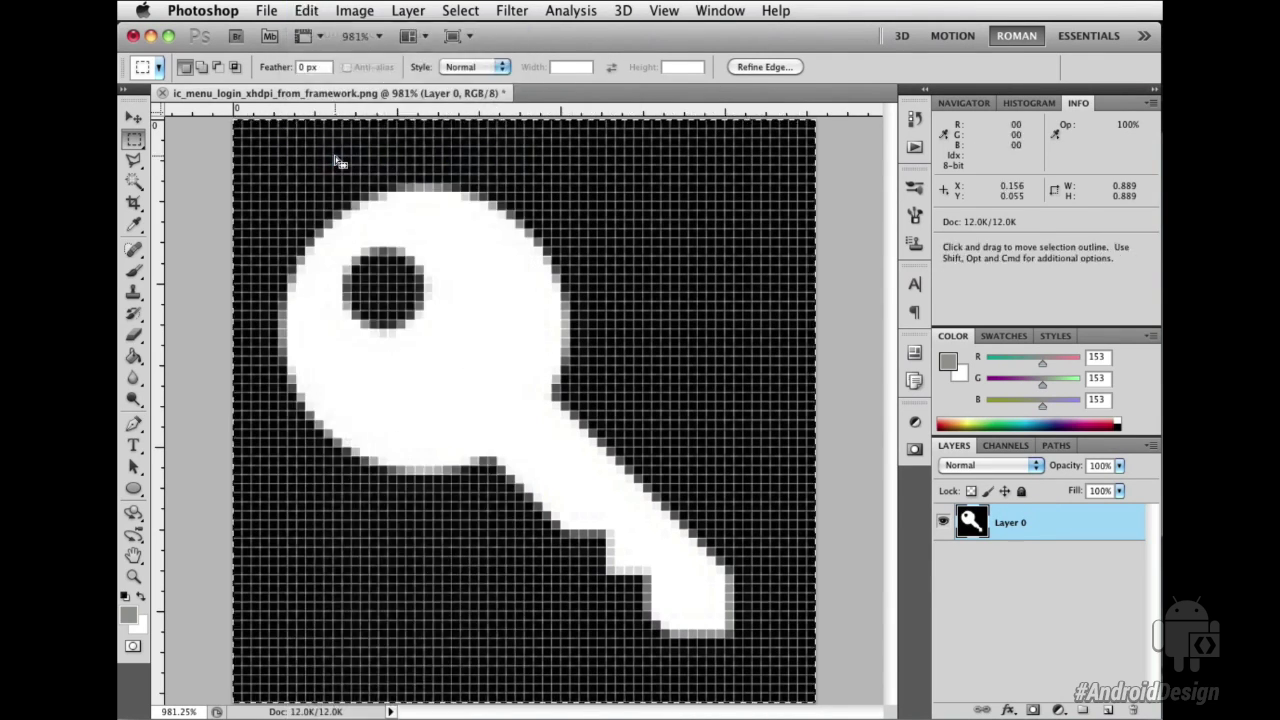
Create a new Alpha 1 channel and paste the key image into it
left_click(1001, 445)
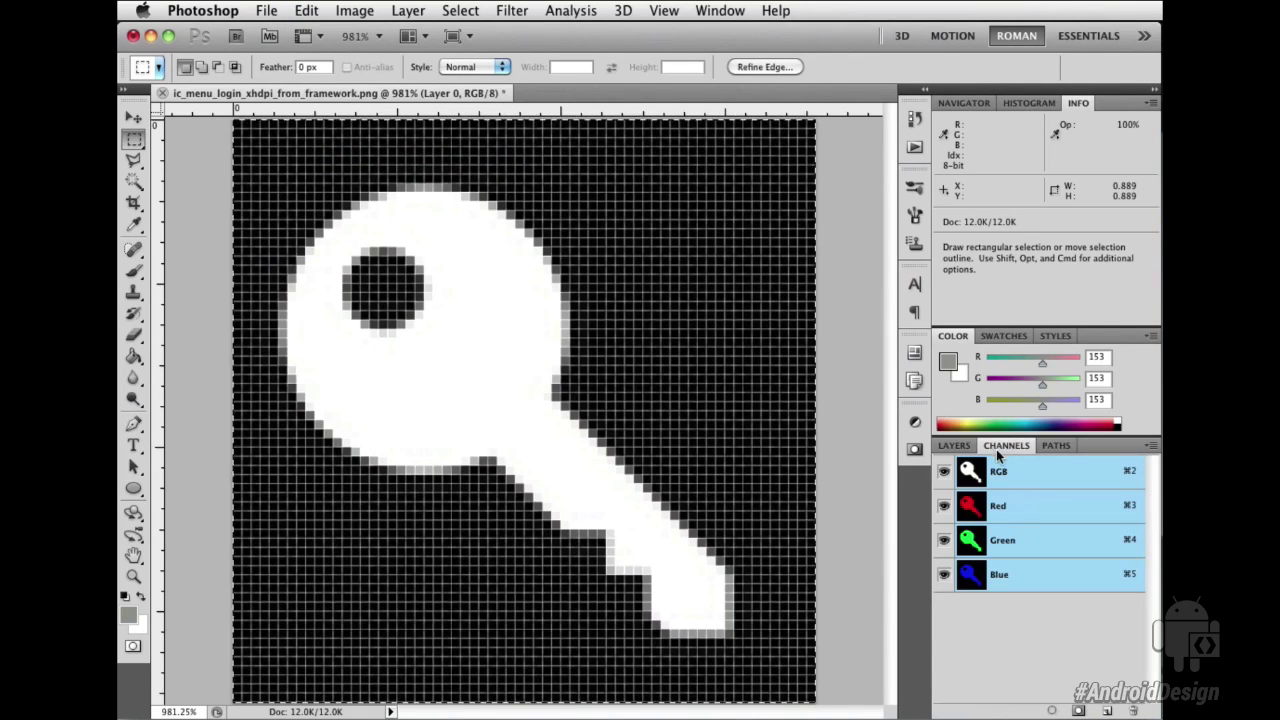
left_click(1105, 710)
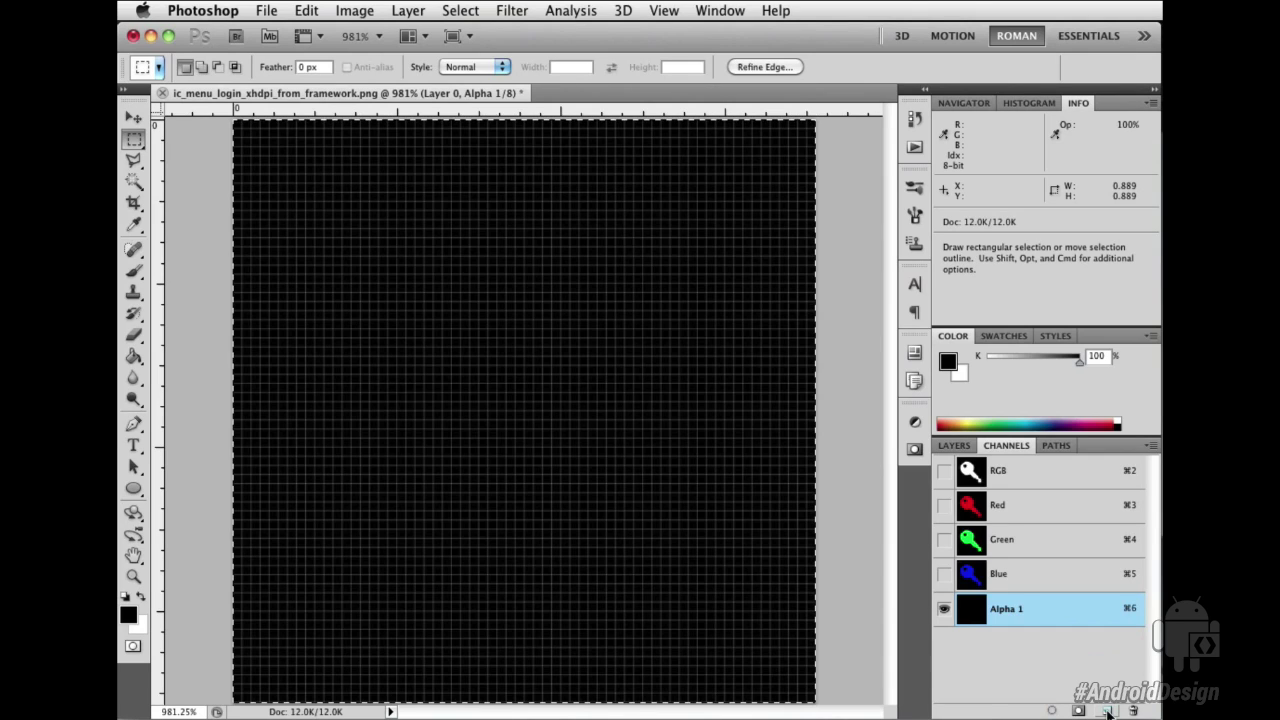
left_click(306, 10)
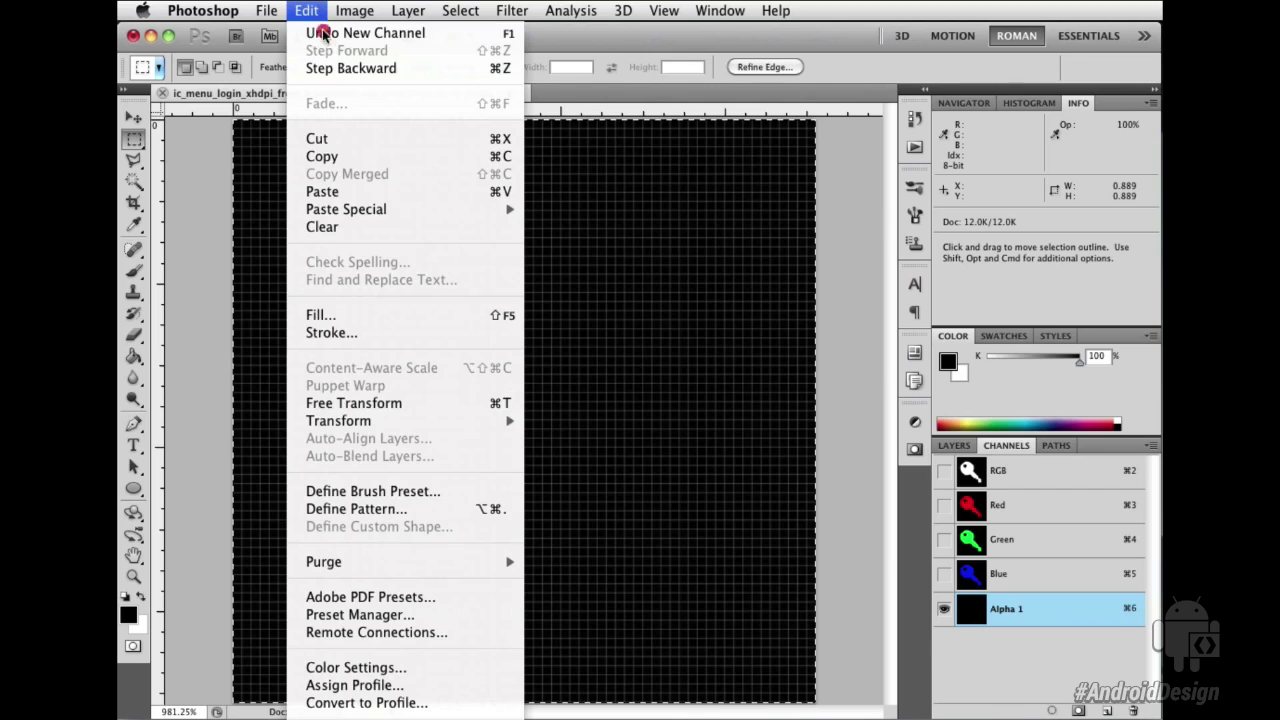
left_click(360, 191)
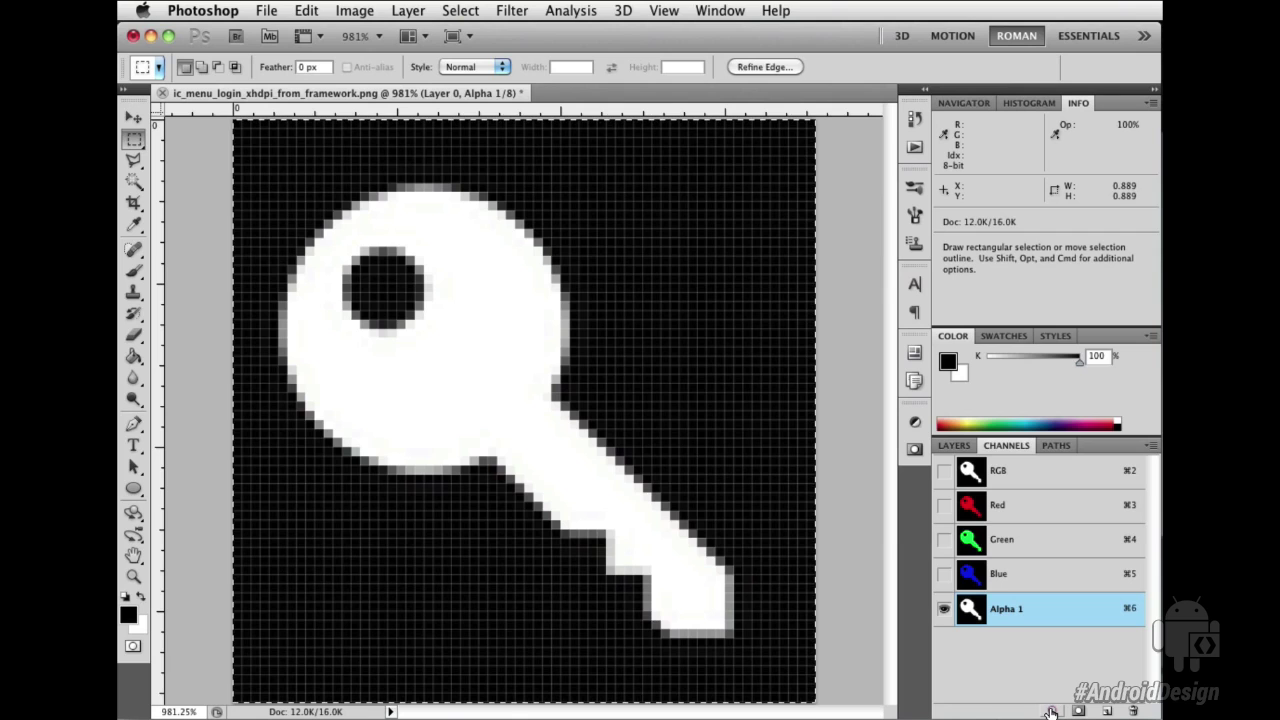
Load Alpha 1 as a selection and add a new Layer 1 above Layer 0
left_click(1050, 712)
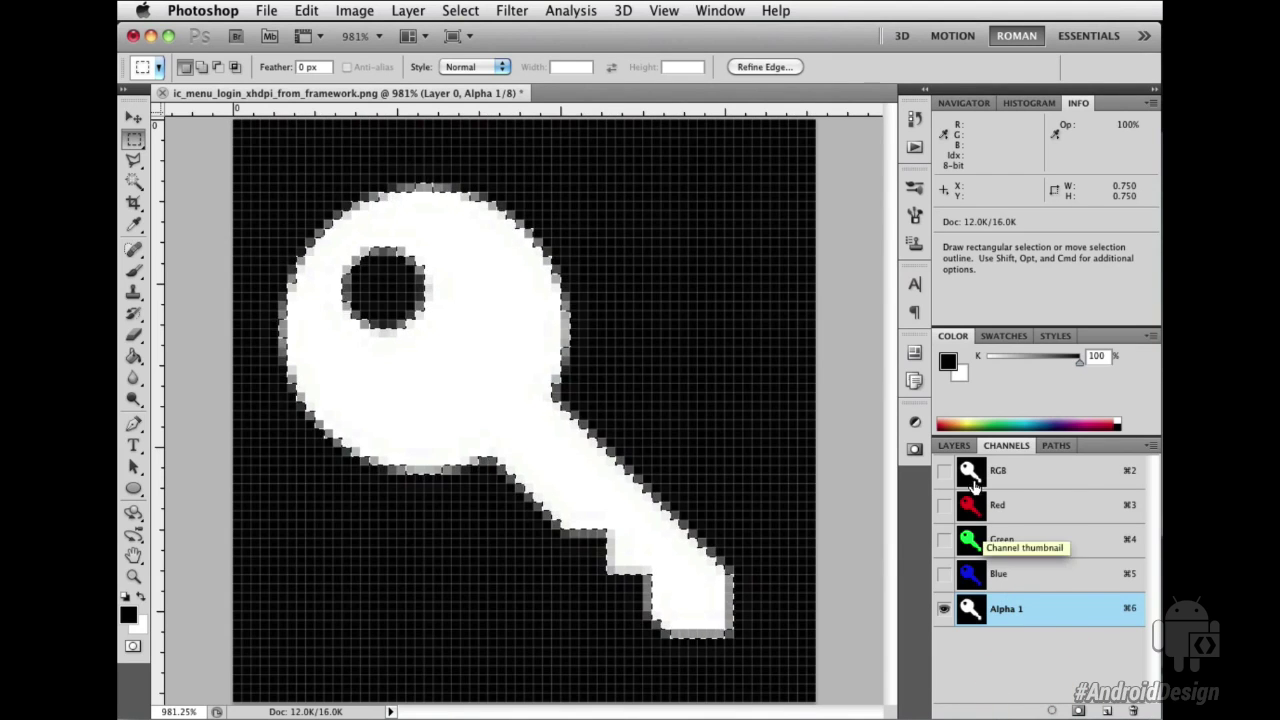
left_click(955, 446)
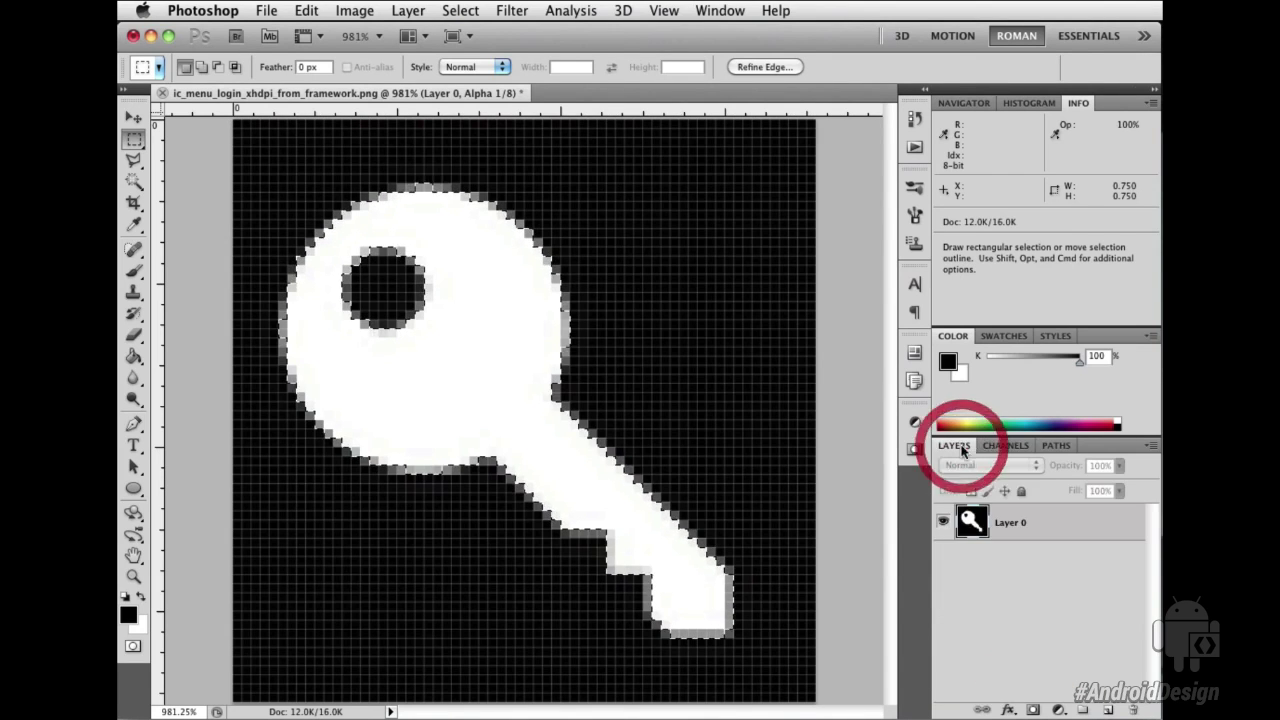
left_click(1029, 522)
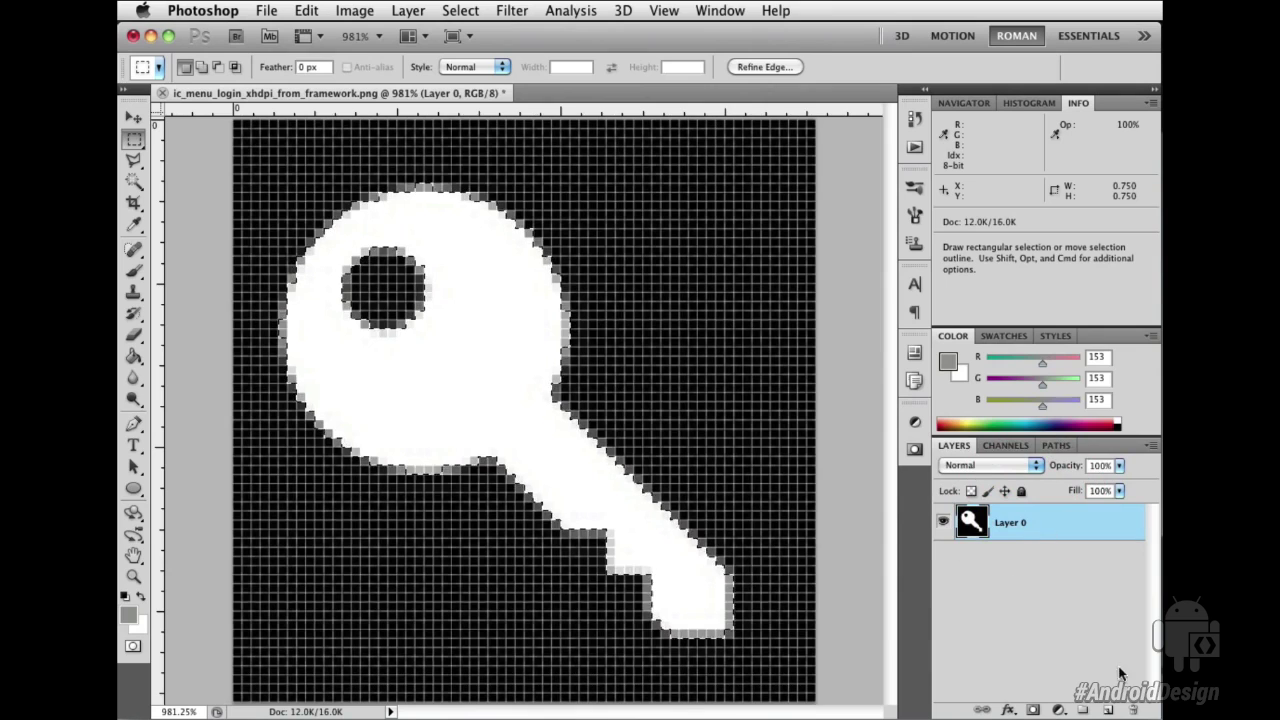
left_click(1109, 710)
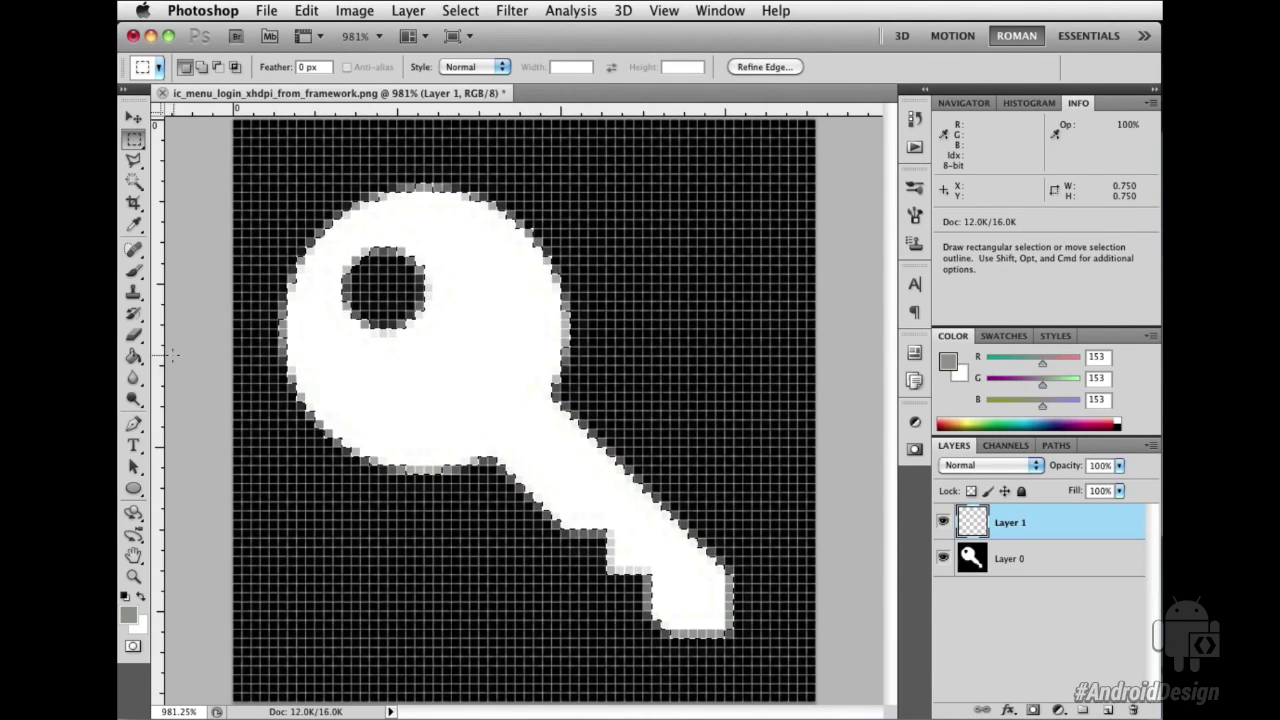
Set the foreground colour to dark red #b32121 and paint-bucket fill the selected key
left_click(135, 357)
left_click(128, 614)
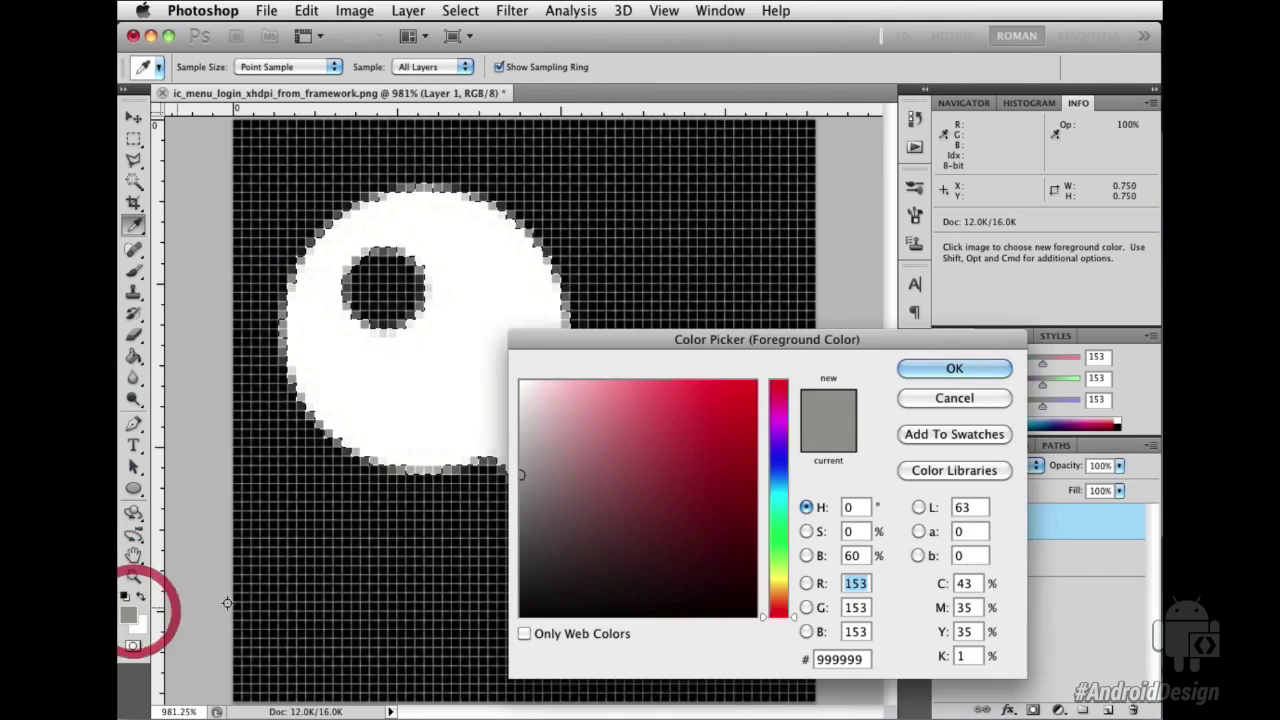
left_click(712, 451)
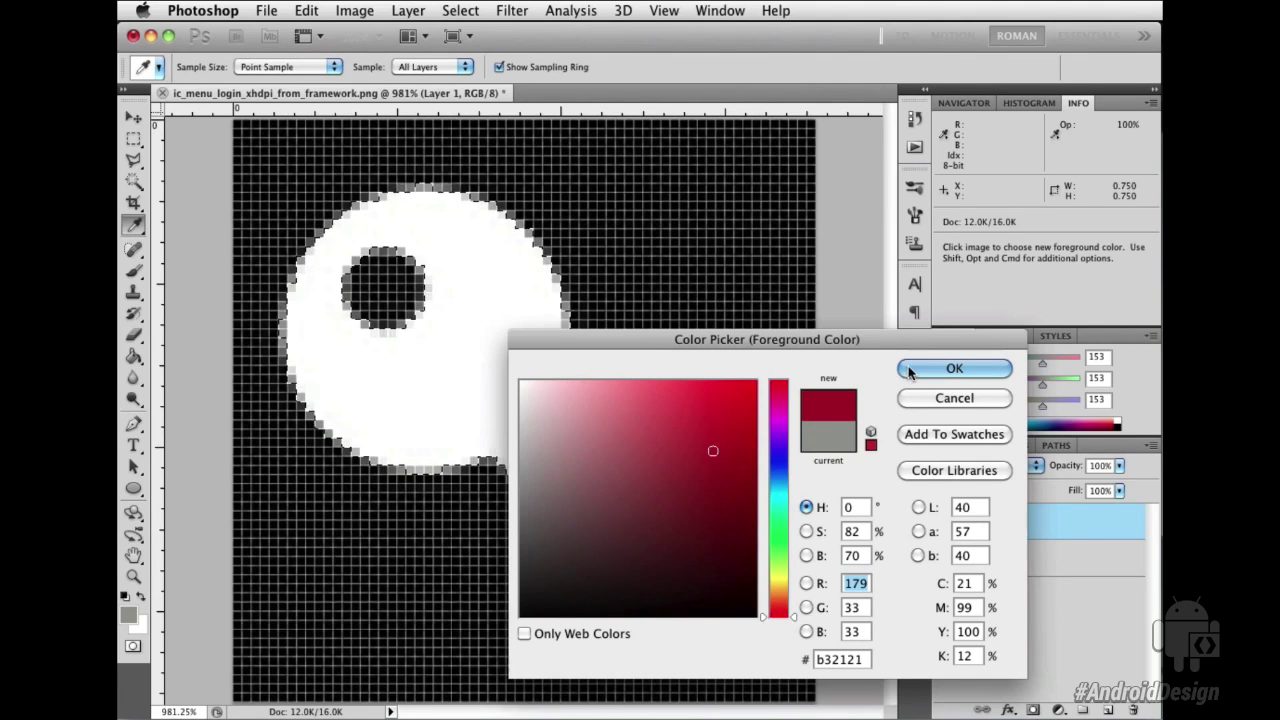
left_click(906, 368)
key("g")
left_click(472, 355)
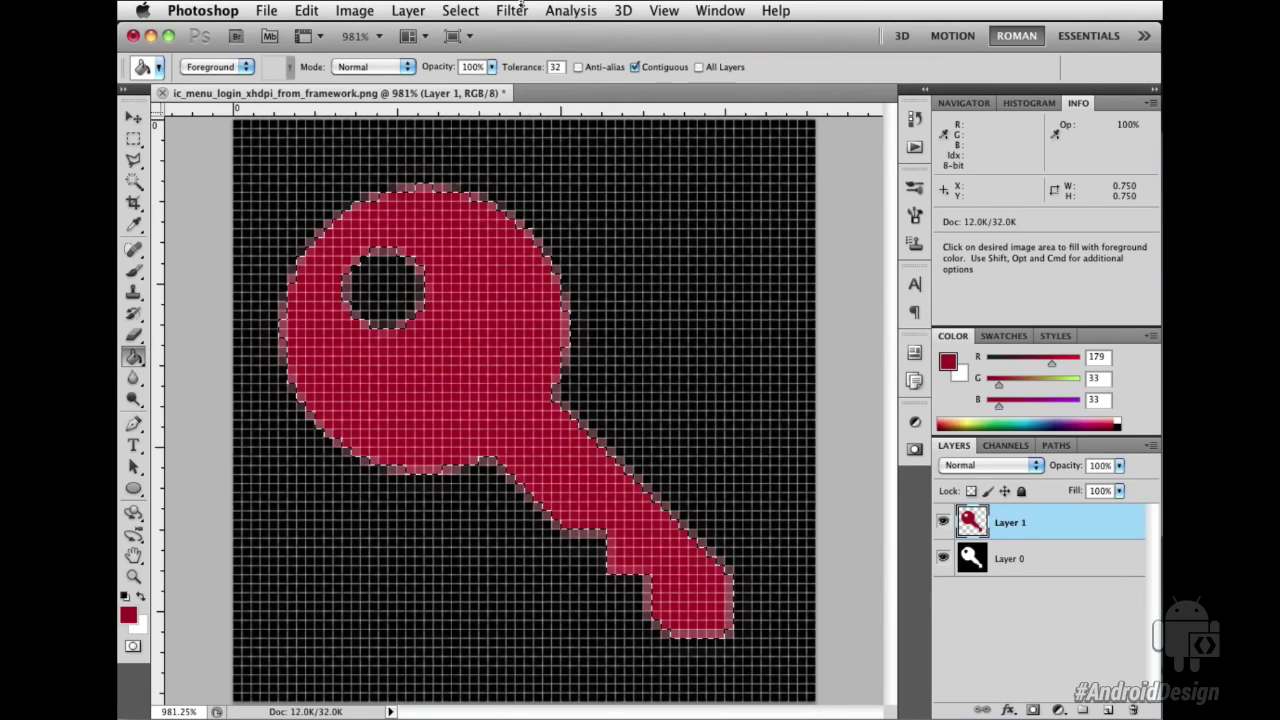
Deselect, delete the black Layer 0, and view the red key at Actual Pixels
left_click(460, 10)
left_click(468, 48)
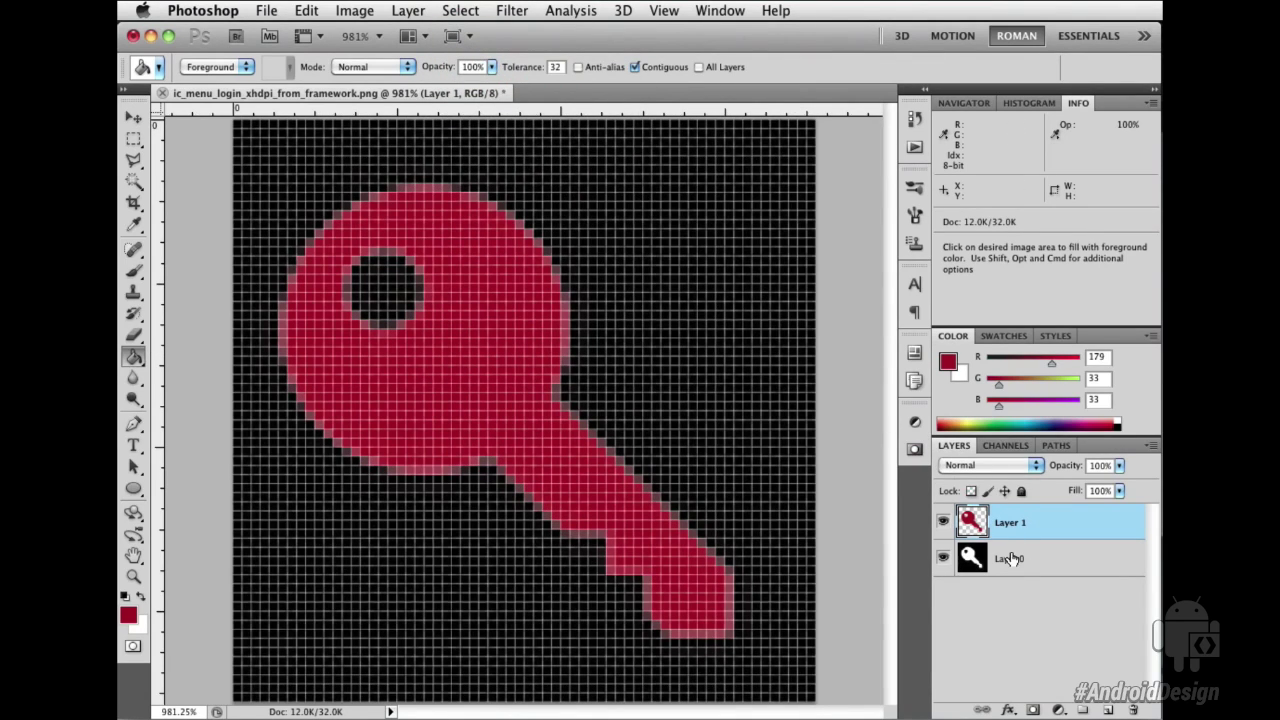
left_click_drag(1011, 558, 1133, 710)
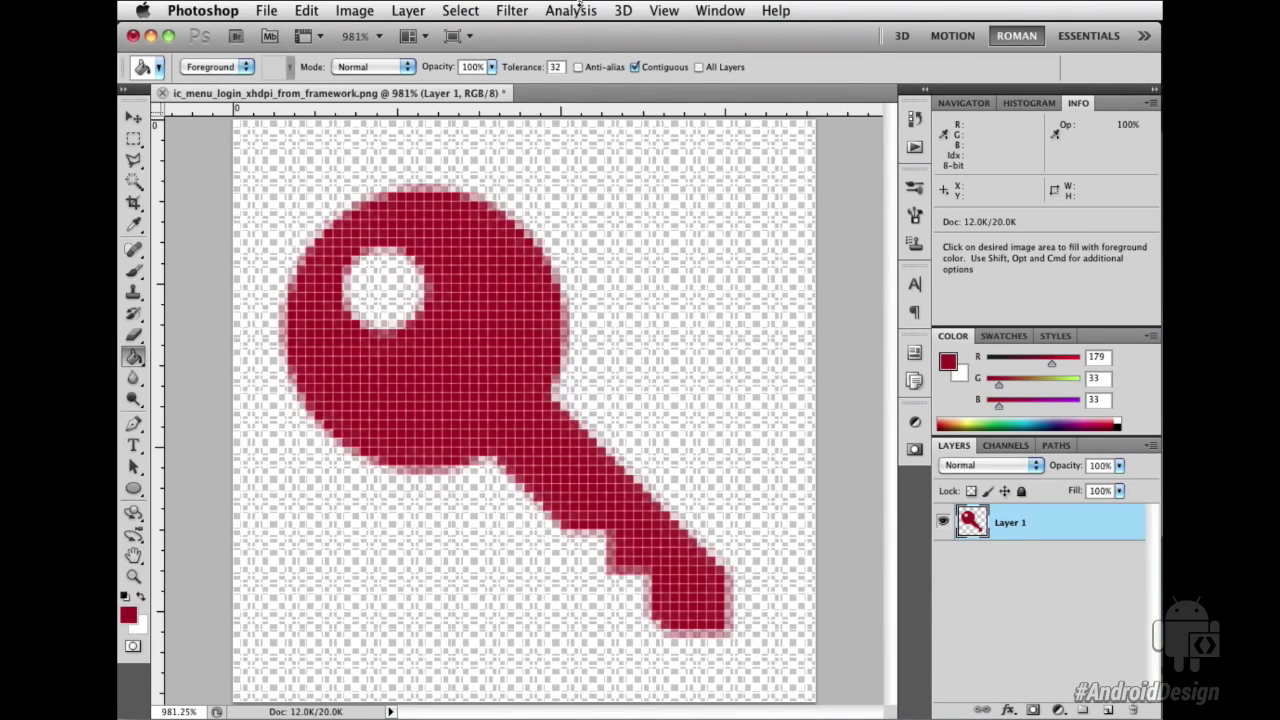
left_click(660, 10)
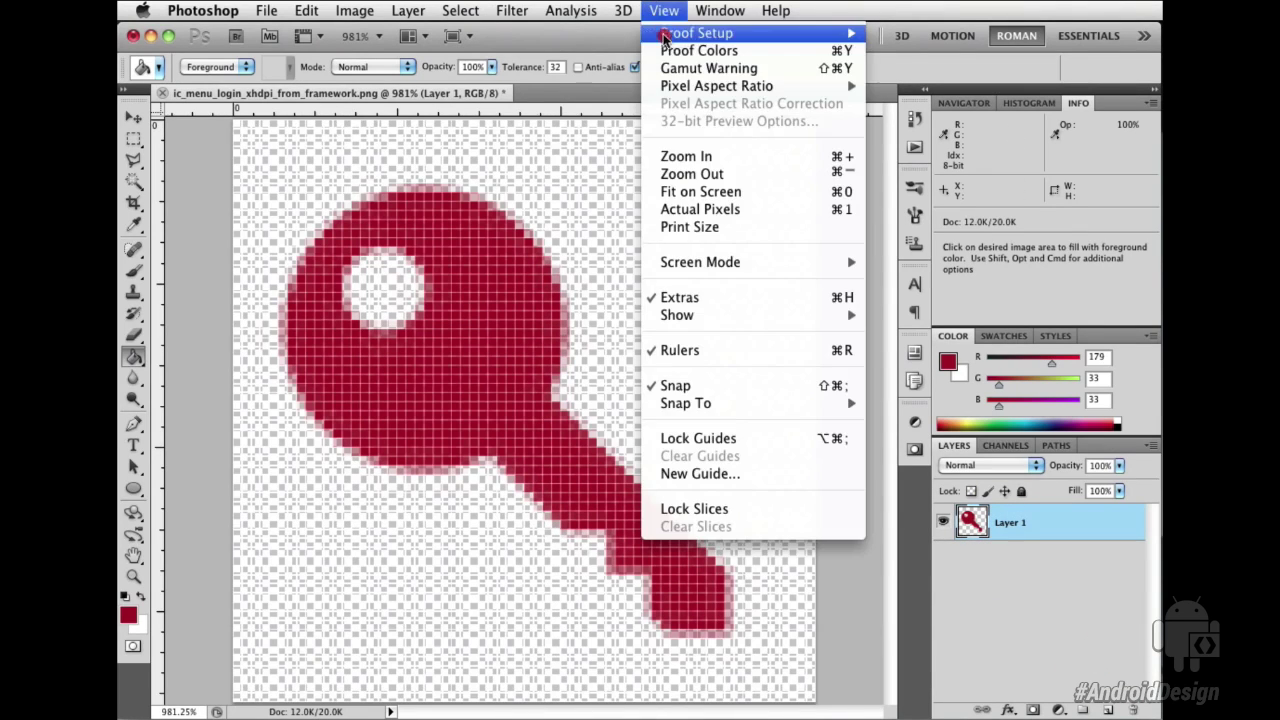
left_click(689, 211)
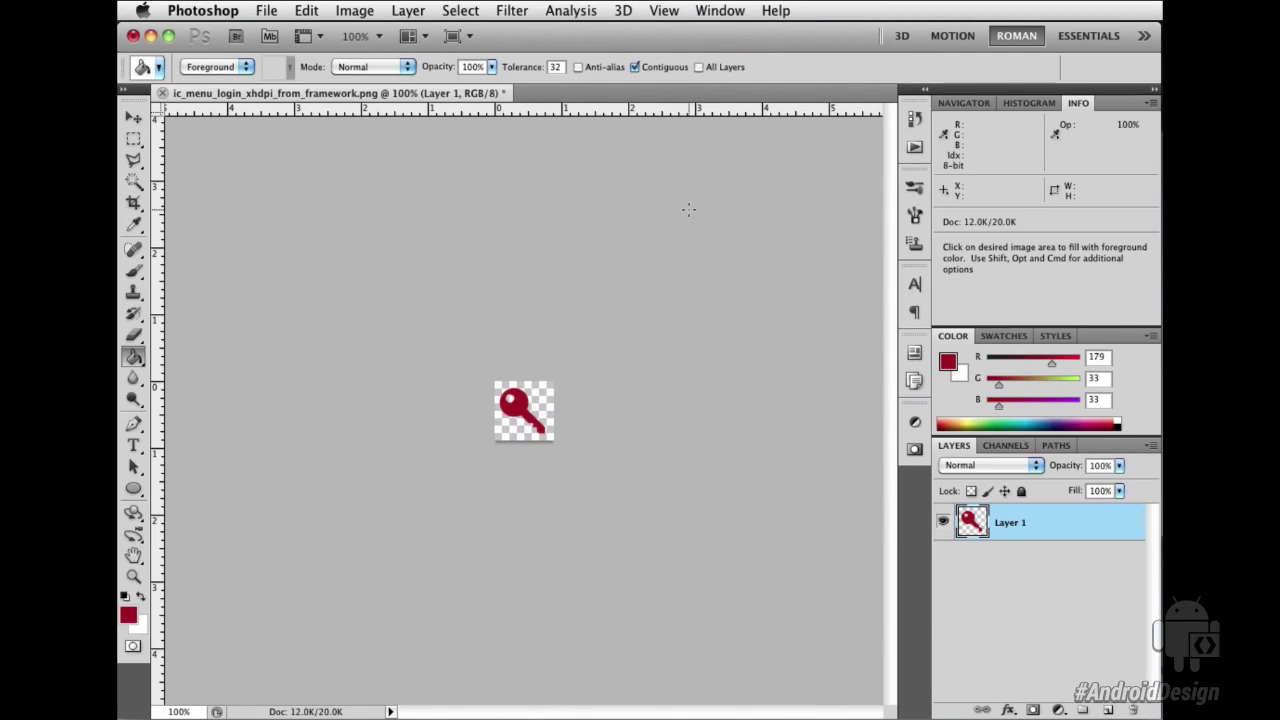
key("super")
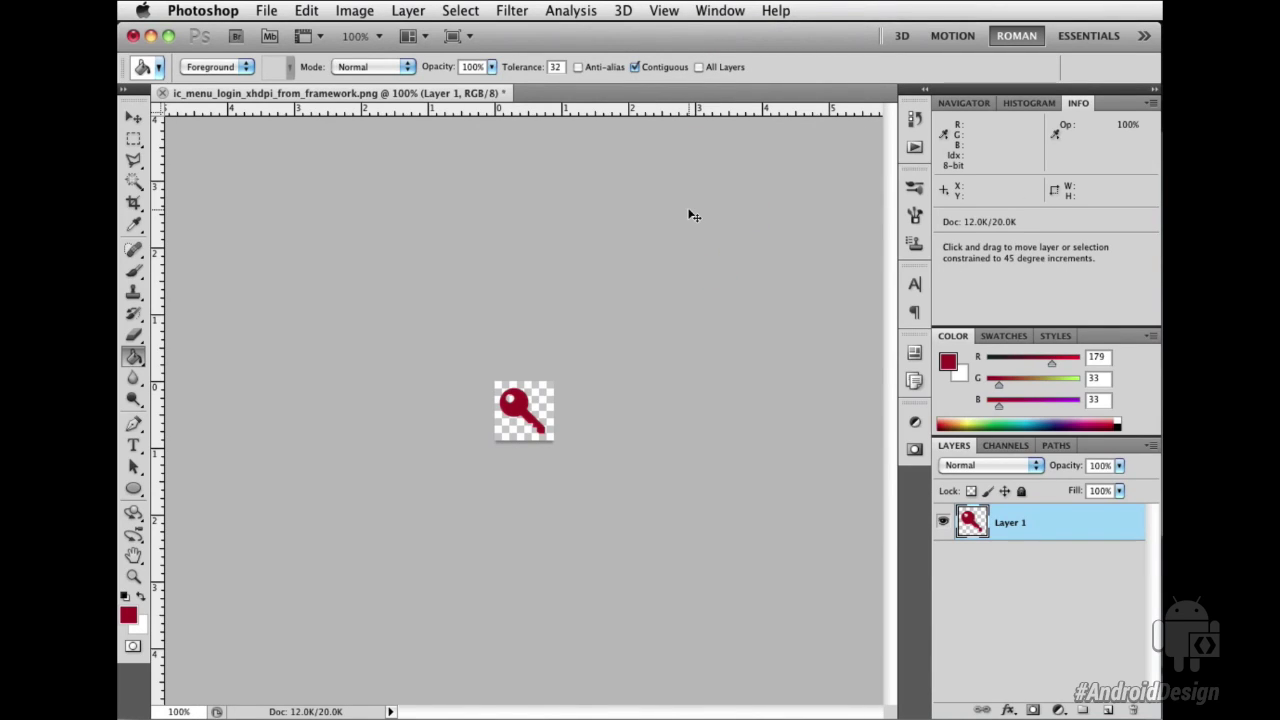